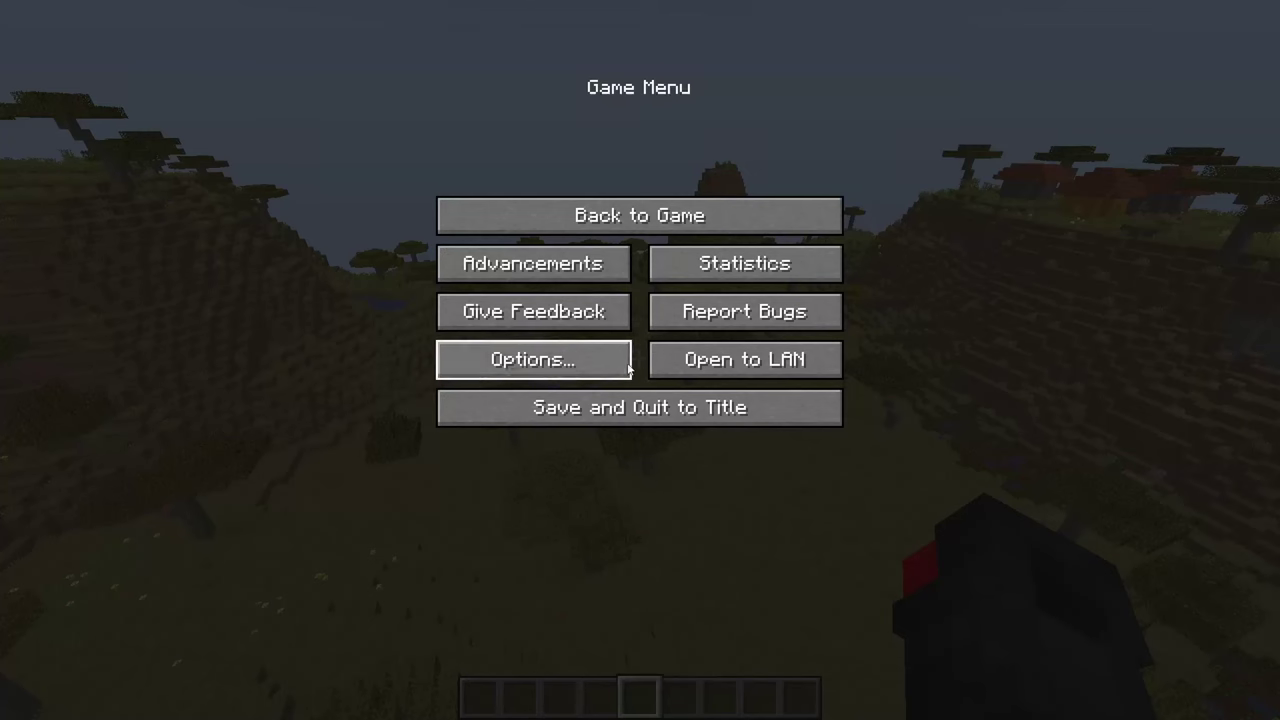
- Open the video settings from the paused game's options
left_click(531, 357)
left_click(548, 287)
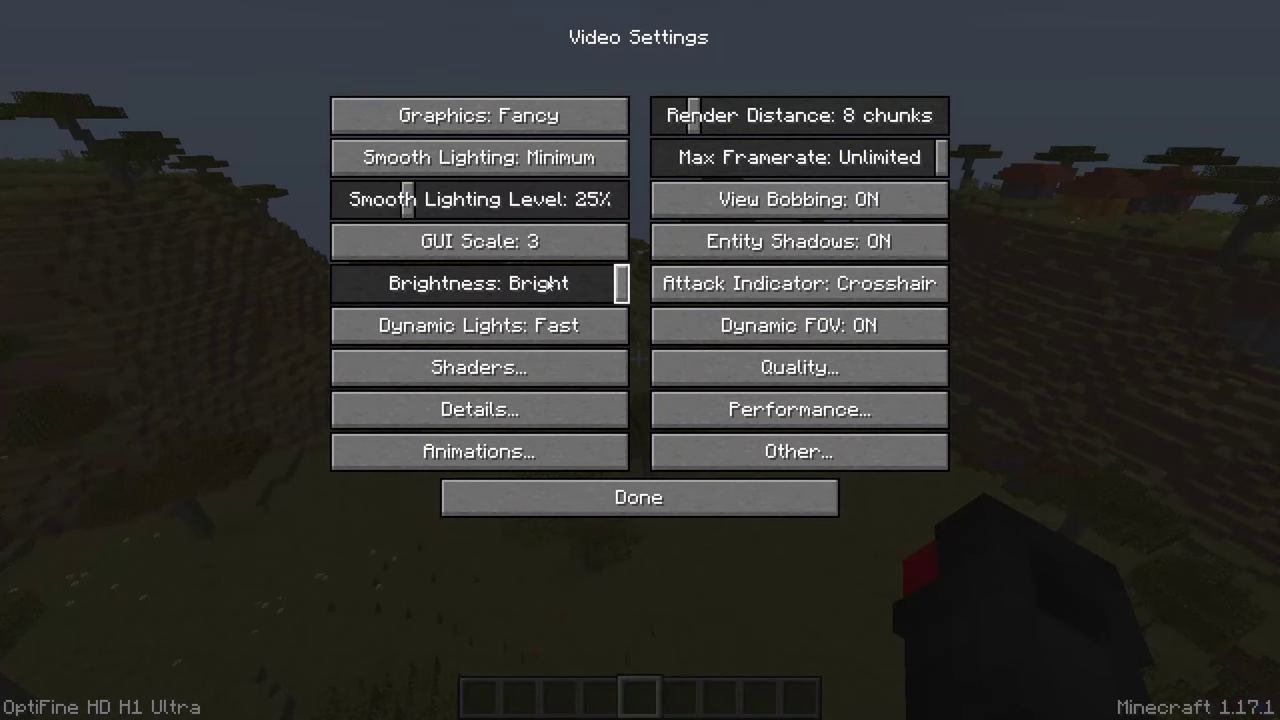
left_click(660, 367)
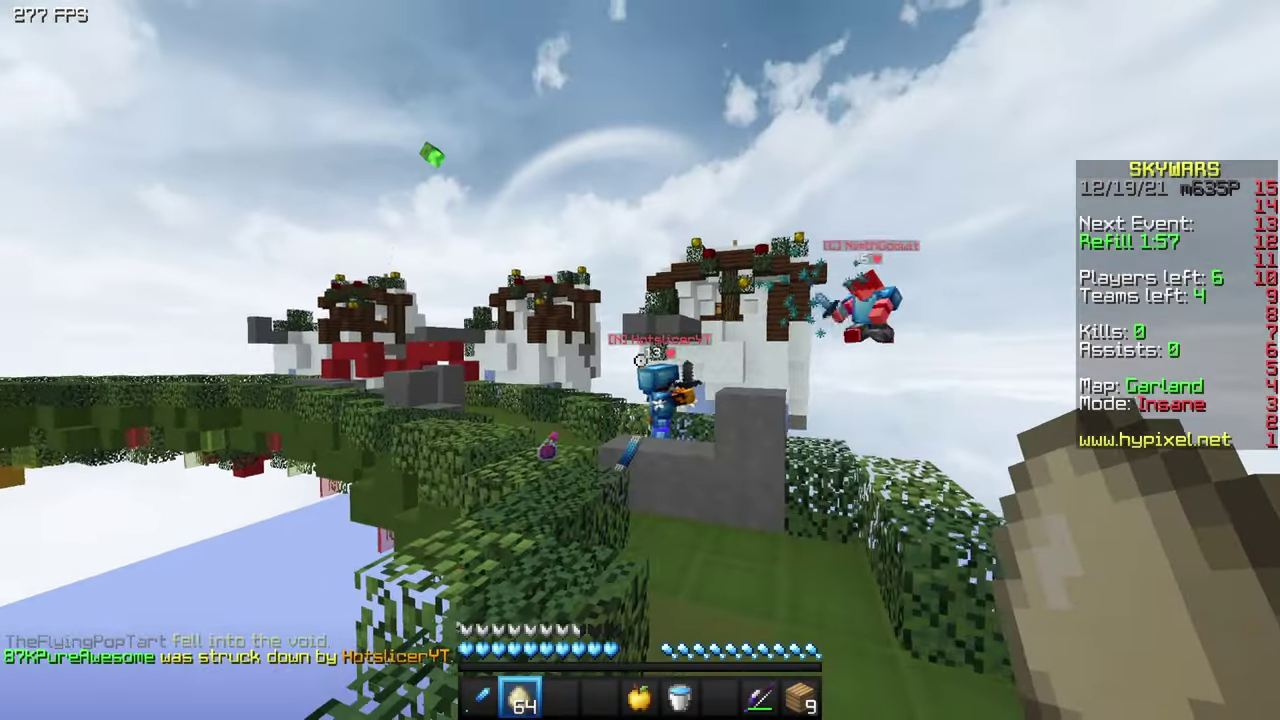
right_click(640, 360)
key("1")
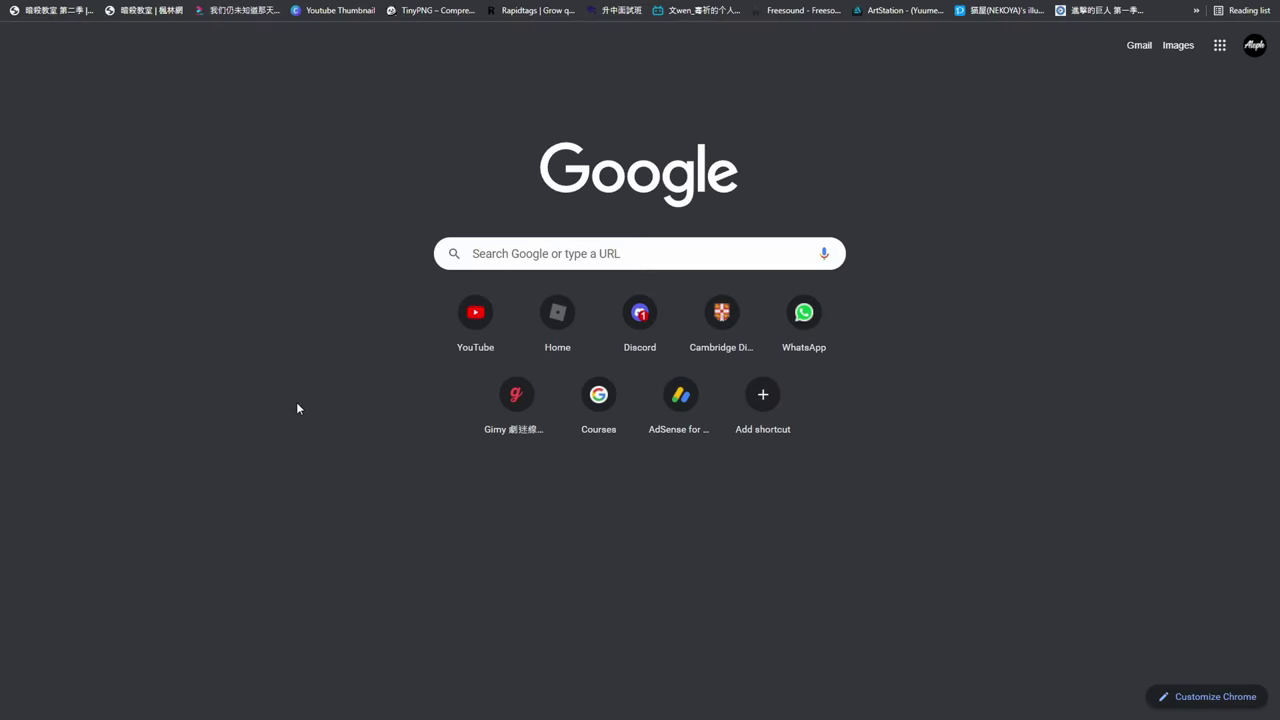
- Search Google for "optifine" and open the downloads page of the OptiFine website
left_click(575, 261)
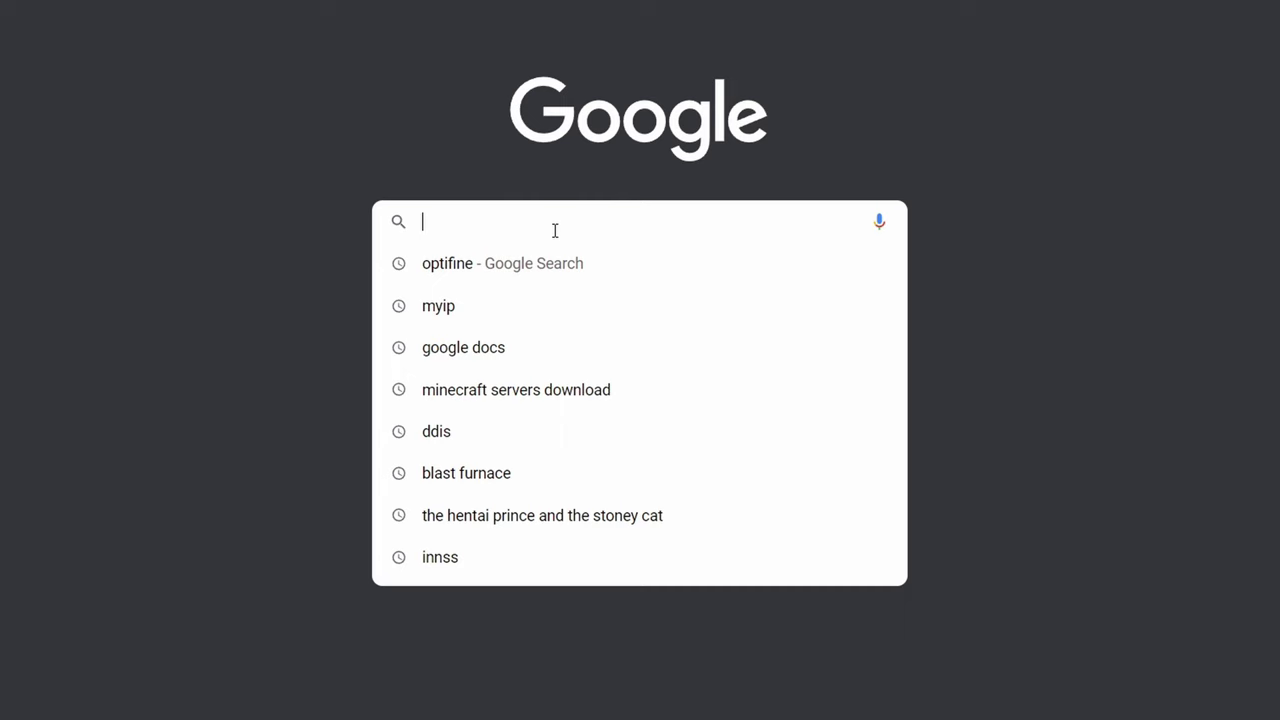
type("optifine")
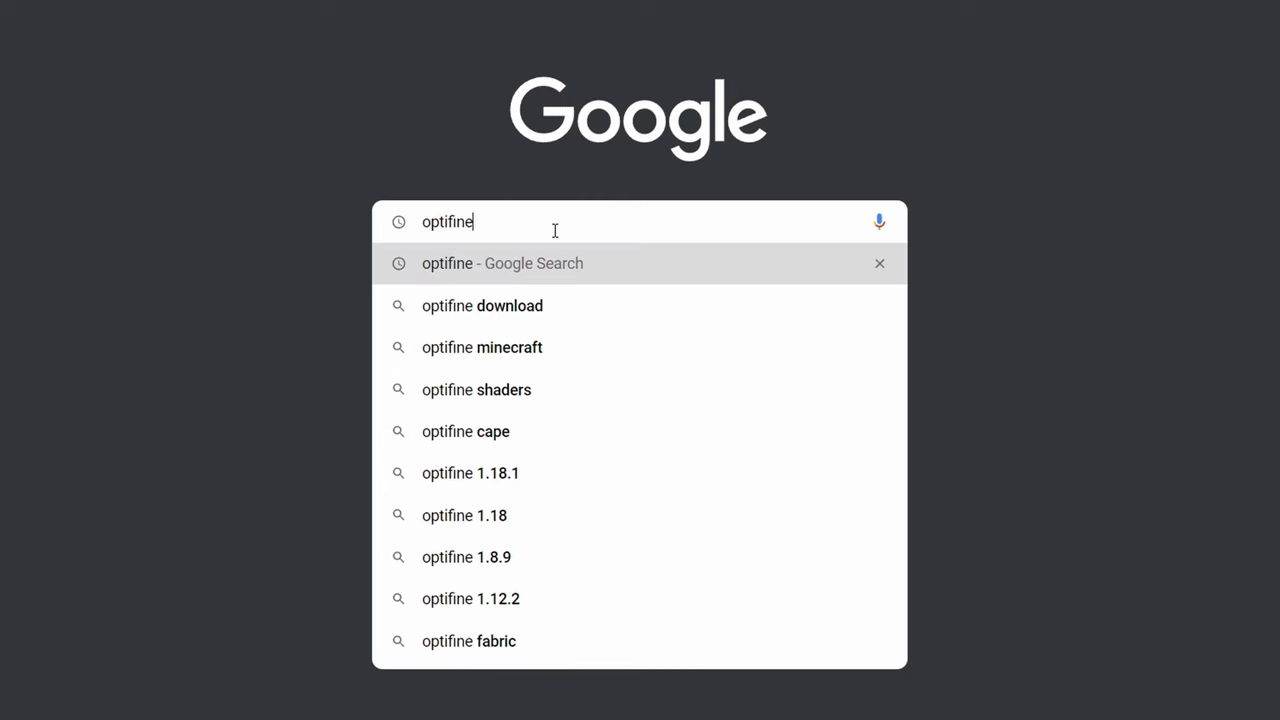
key("Return")
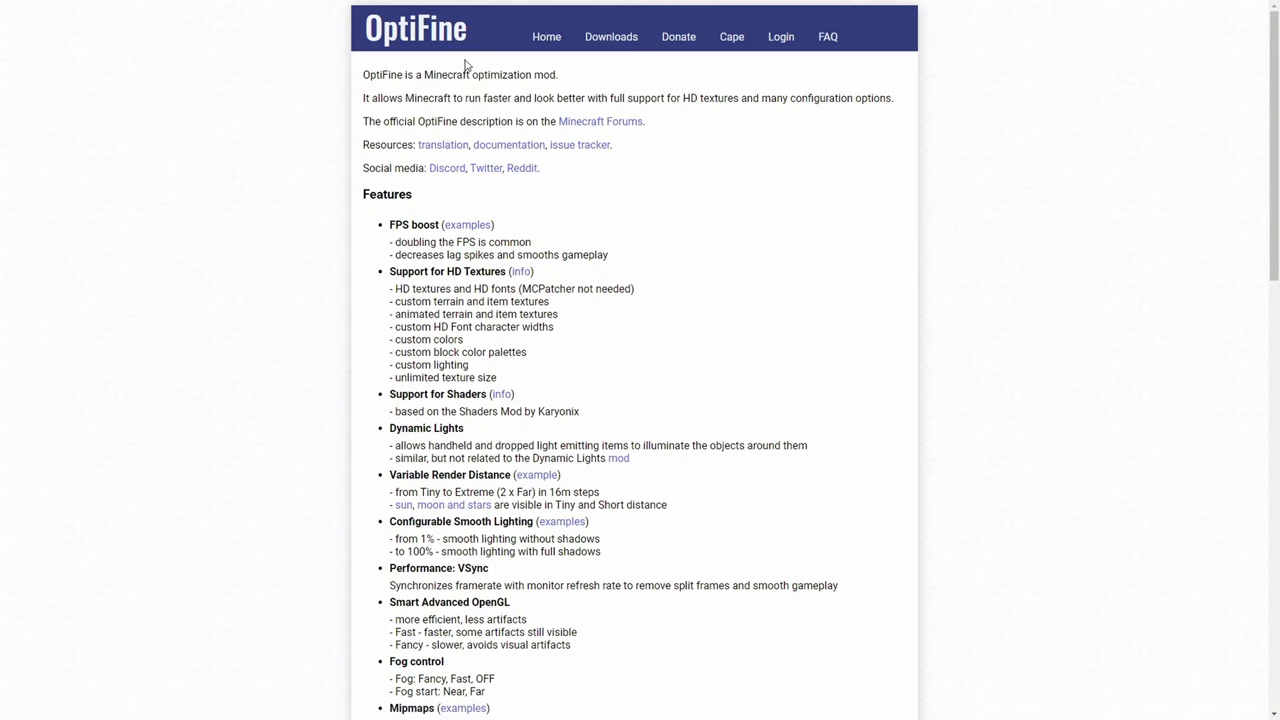
left_click(607, 45)
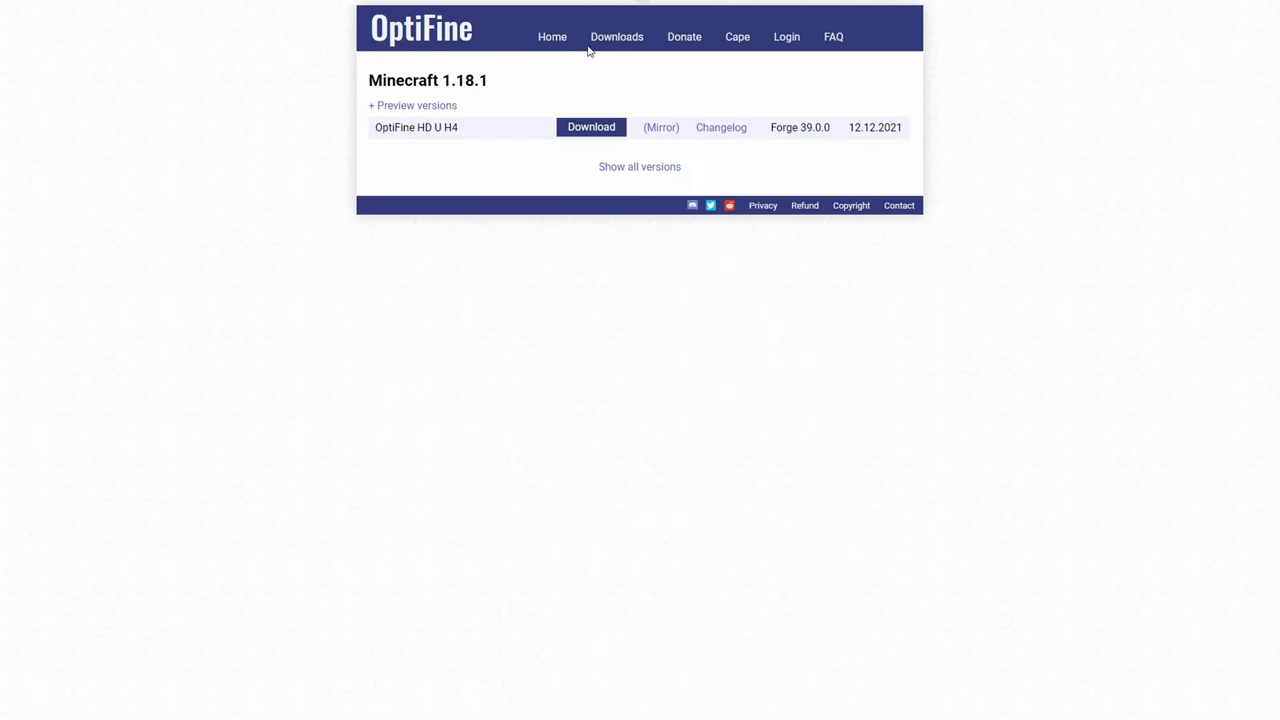
- Show all OptiFine versions and download OptiFine HD U H4 for Minecraft 1.18.1
left_click(448, 107)
left_click(620, 172)
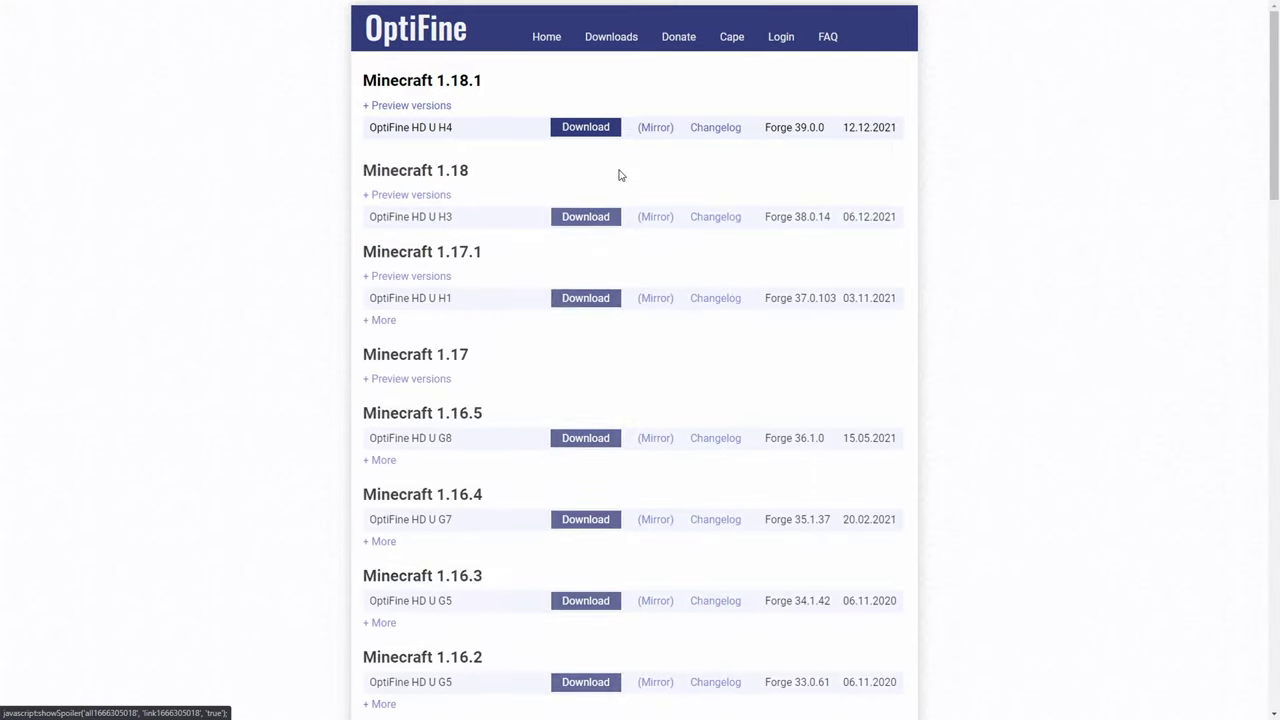
scroll(506, 260, "down", 4)
scroll(452, 298, "down", 10)
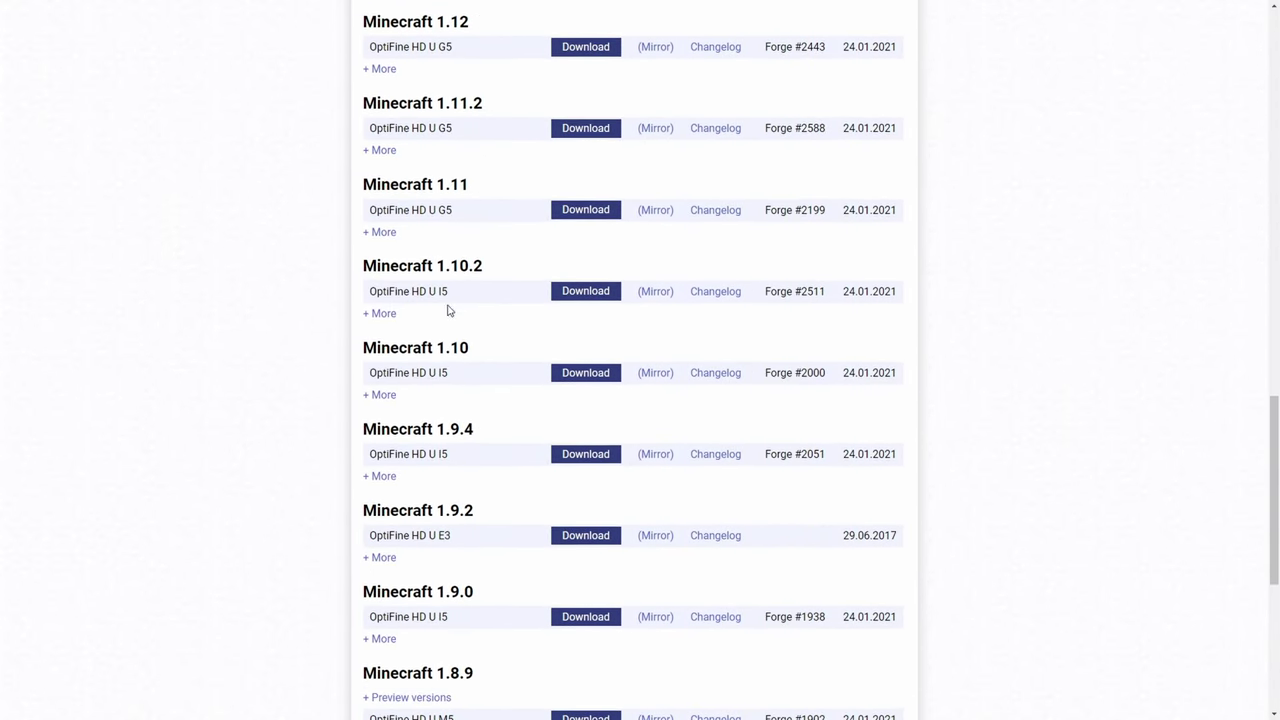
scroll(474, 349, "up", 15)
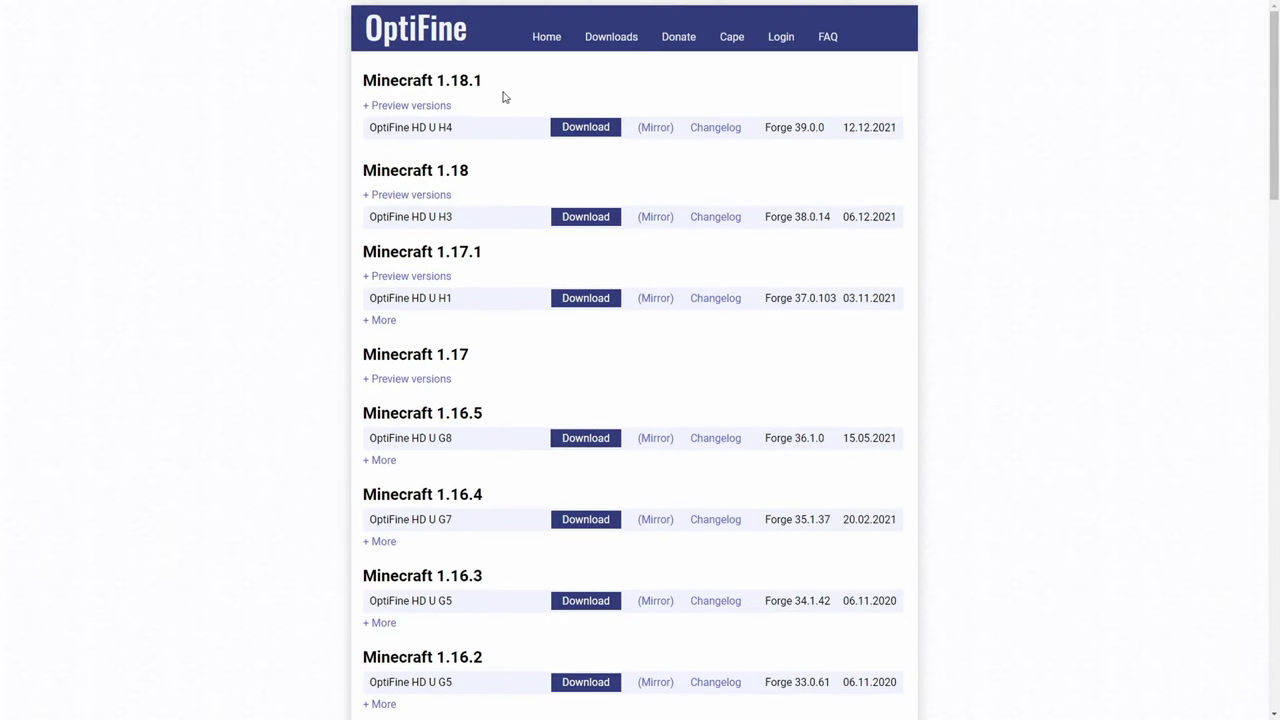
left_click(588, 130)
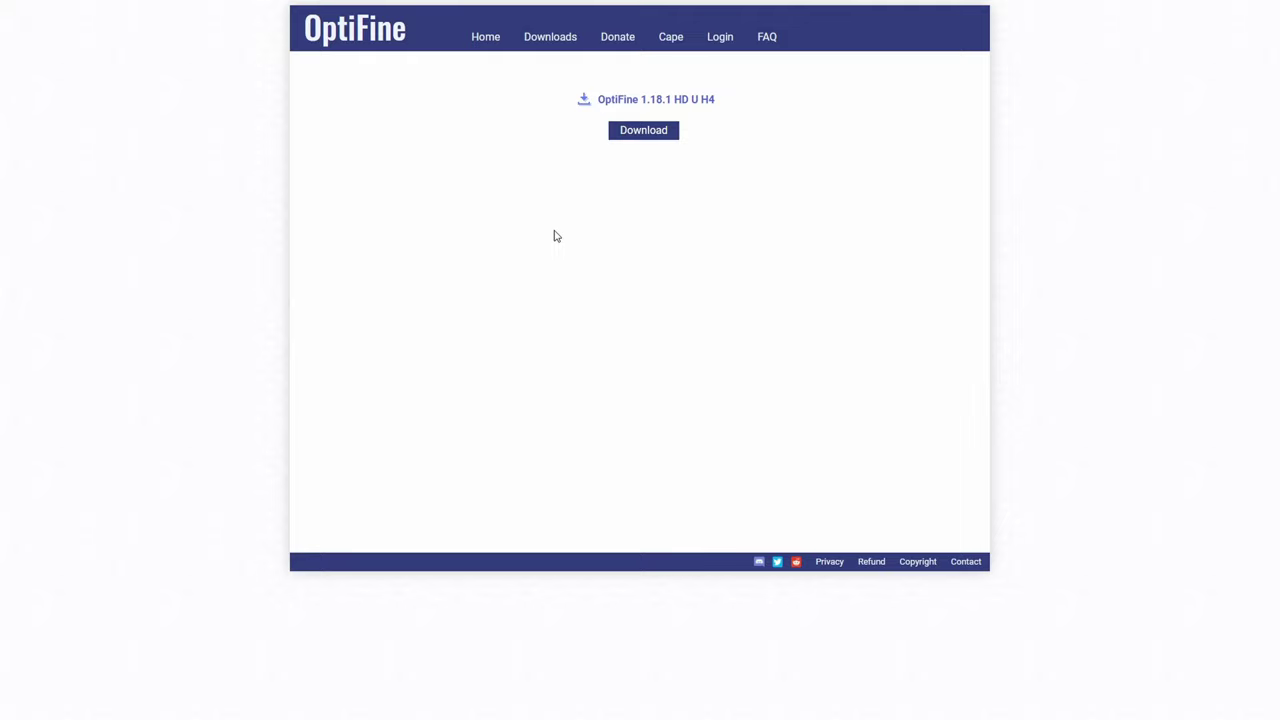
left_click(649, 136)
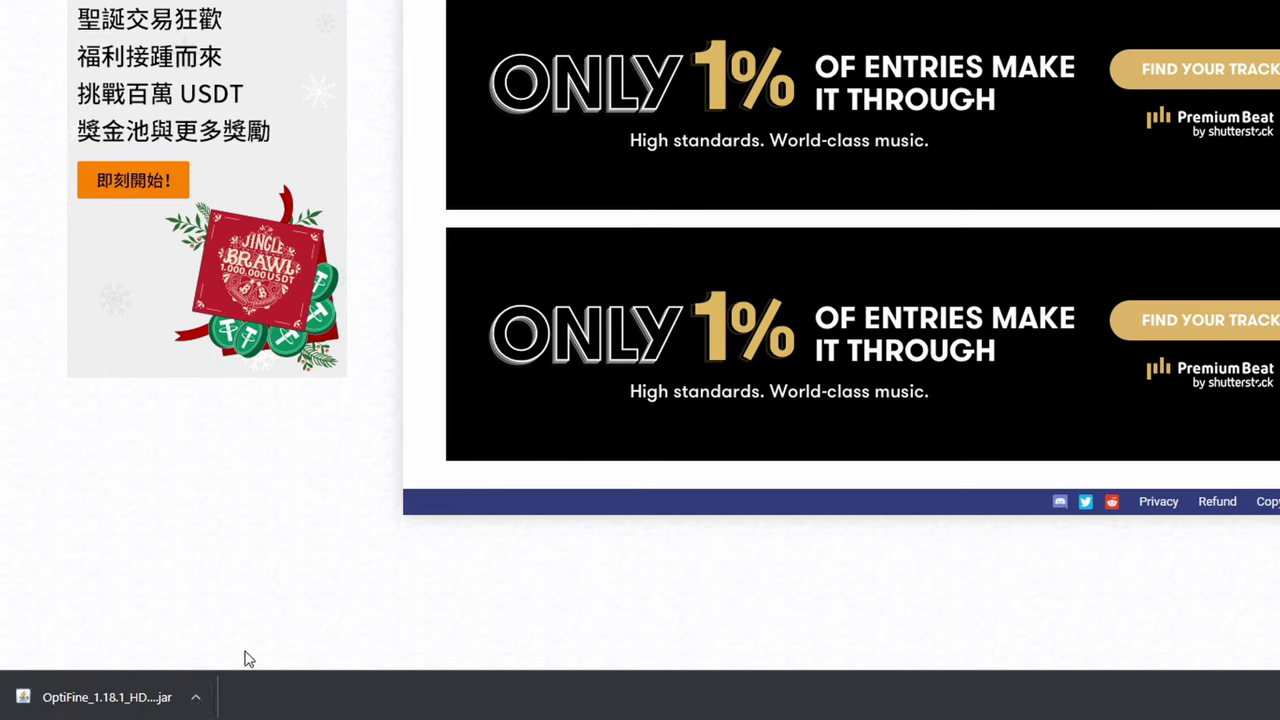
- Show the downloaded OptiFine 1.18.1 jar in its folder, install it with the OptiFine Installer, and close the Downloads folder
left_click(197, 705)
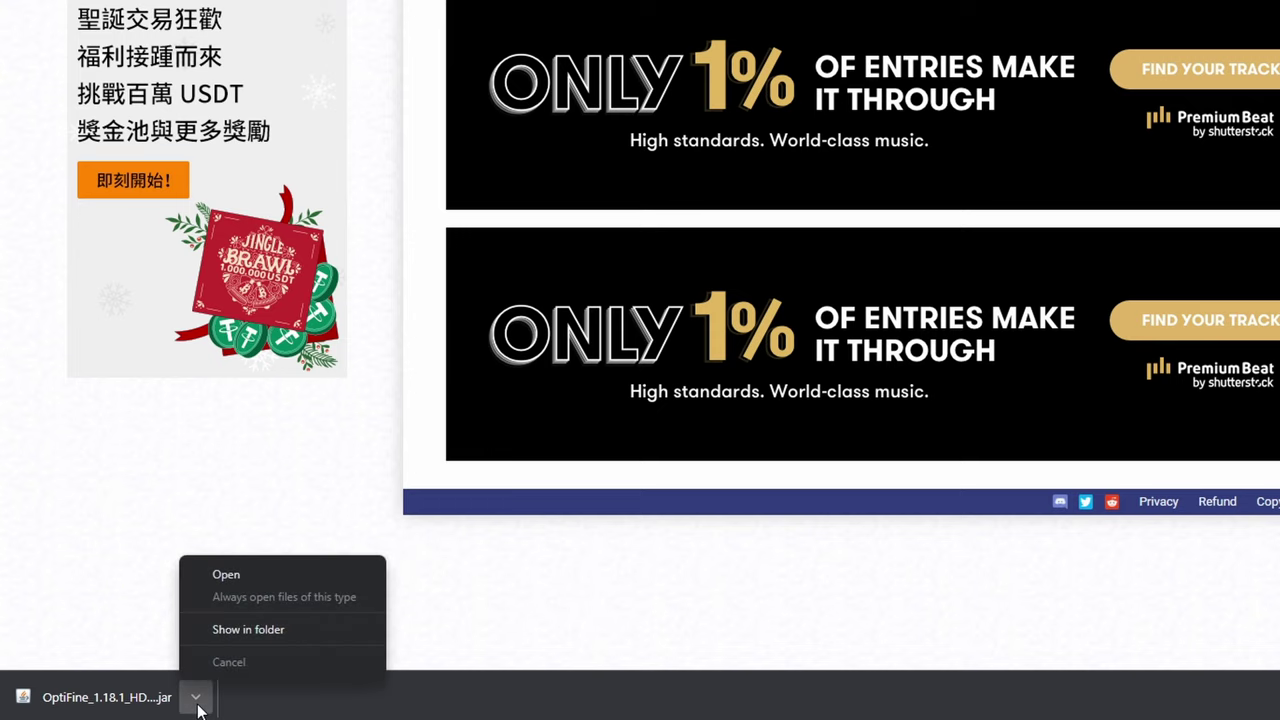
left_click(247, 634)
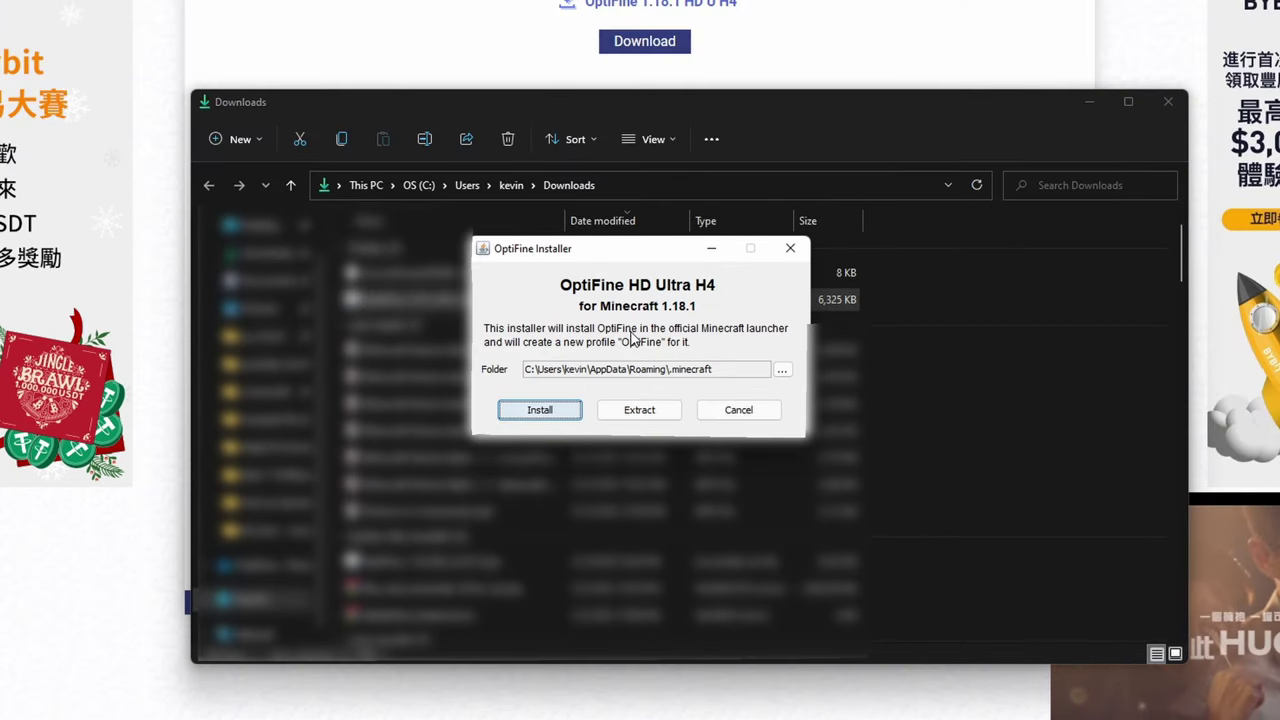
left_click(542, 412)
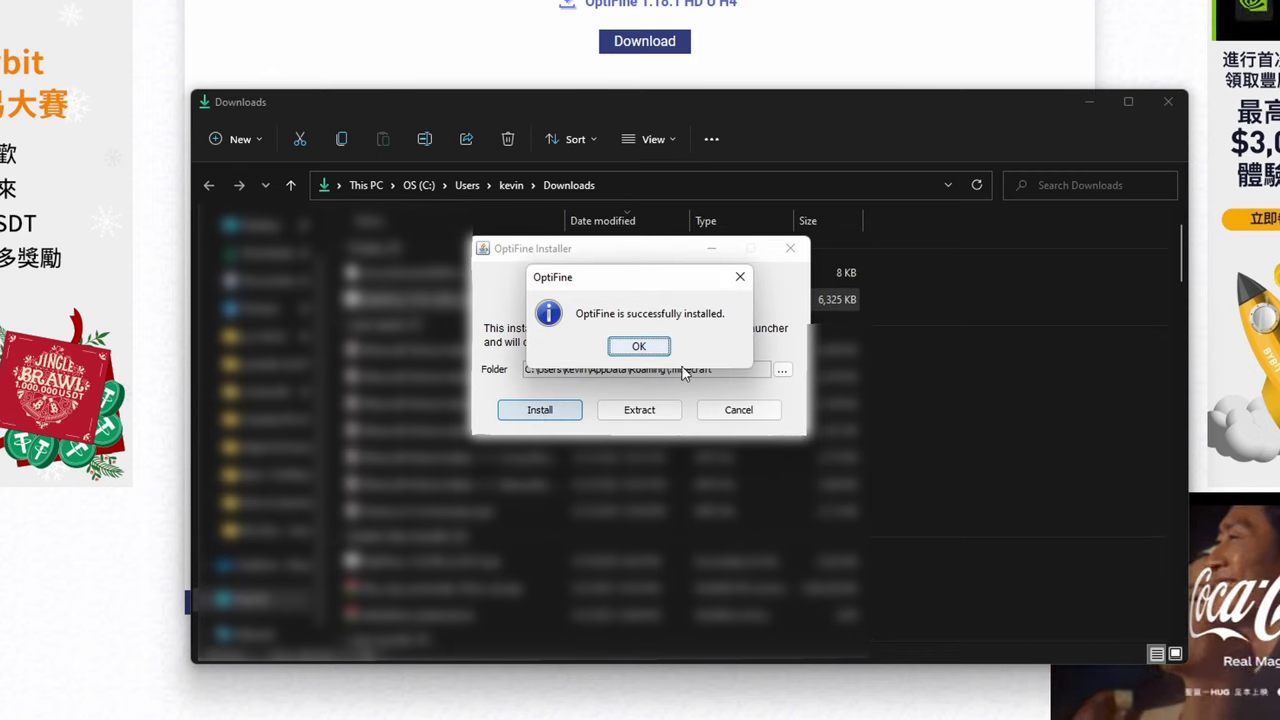
left_click(639, 347)
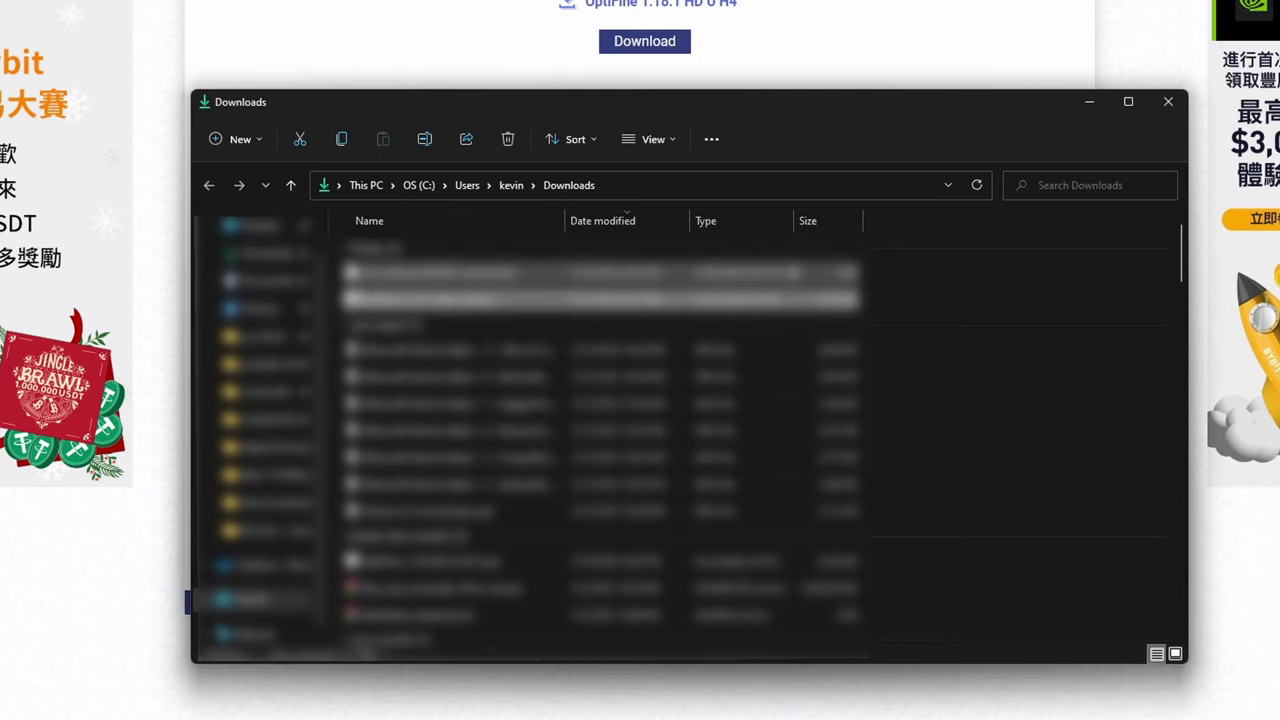
left_click(1168, 101)
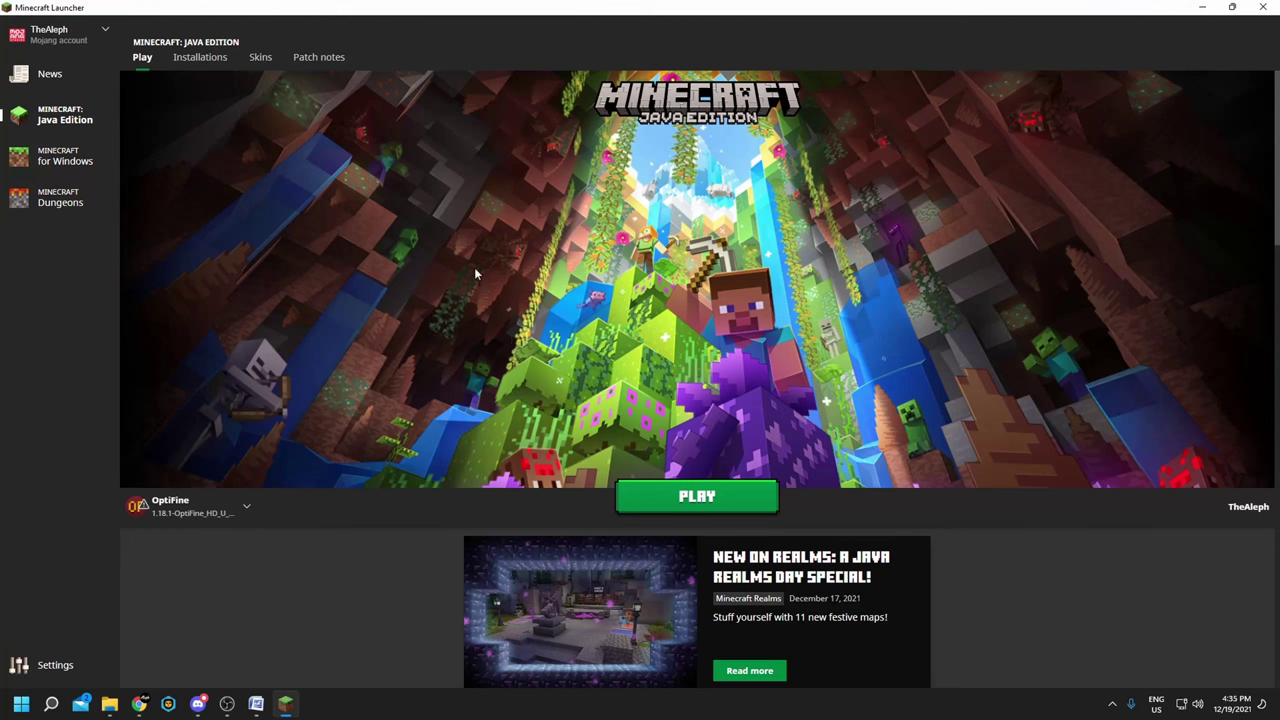
- In the Minecraft Launcher, check the version choices for a new Java Edition installation
mouse_move(196, 513)
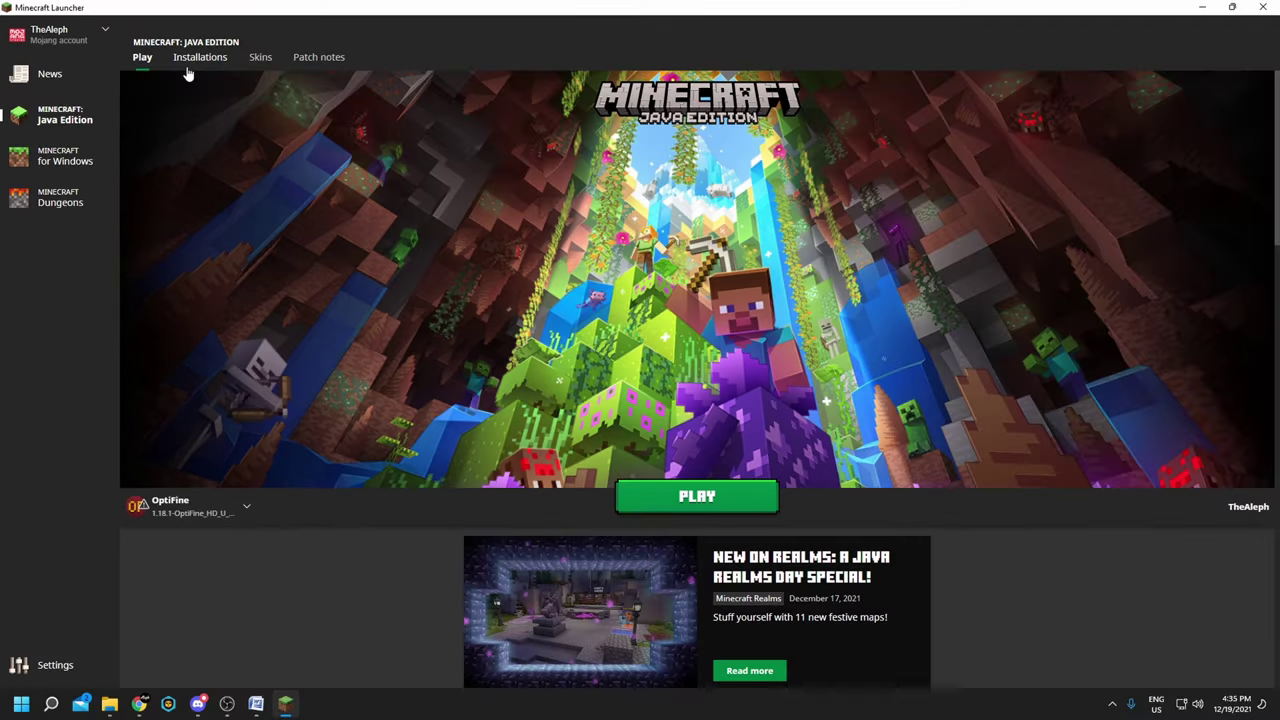
left_click(190, 60)
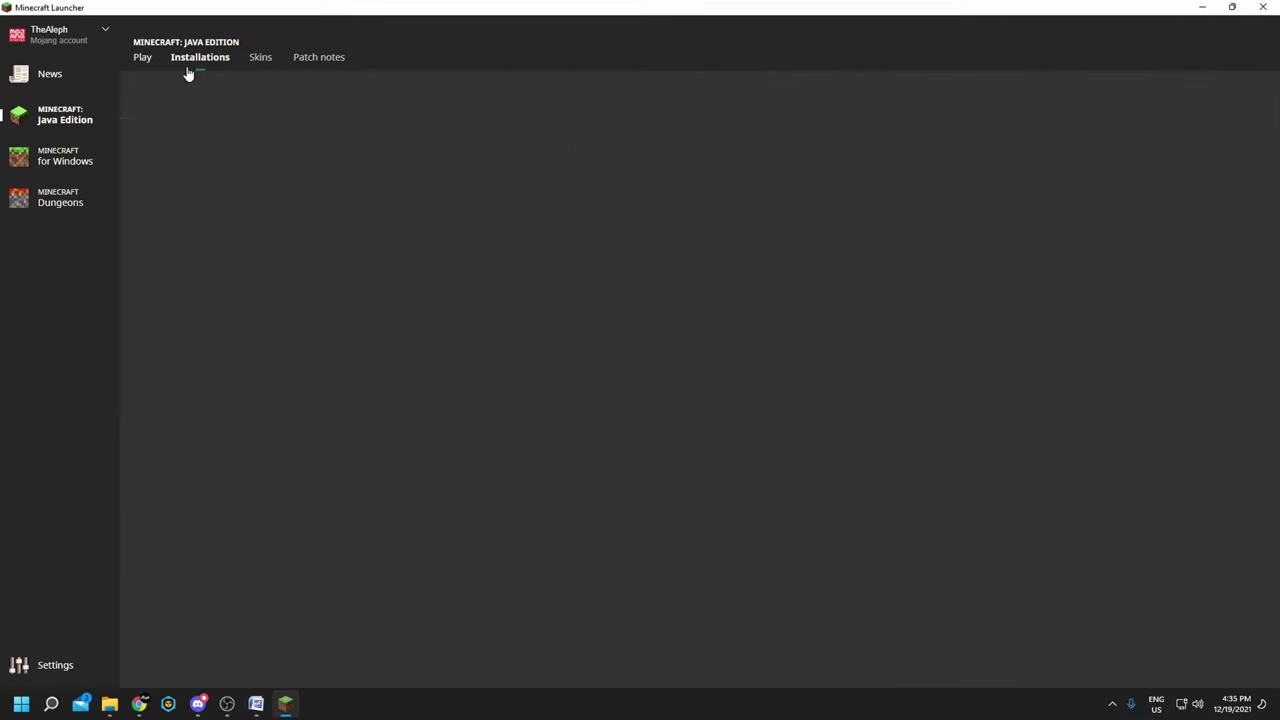
left_click(422, 145)
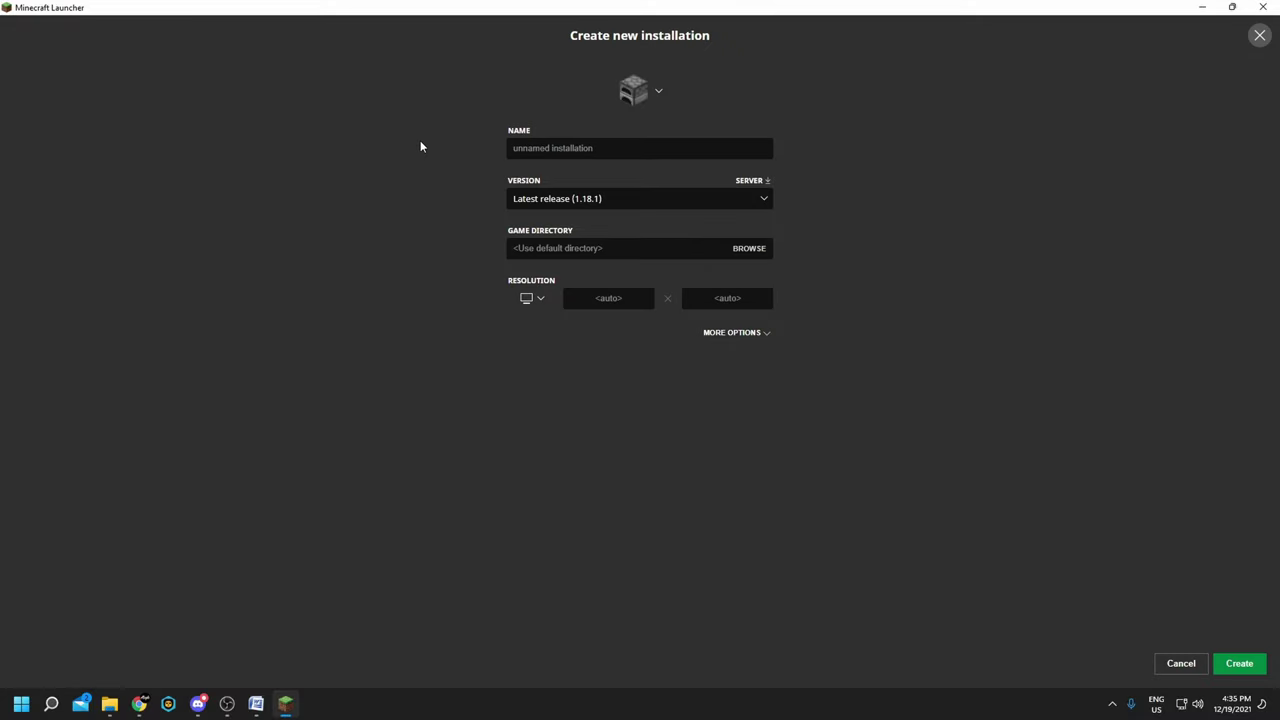
left_click(556, 206)
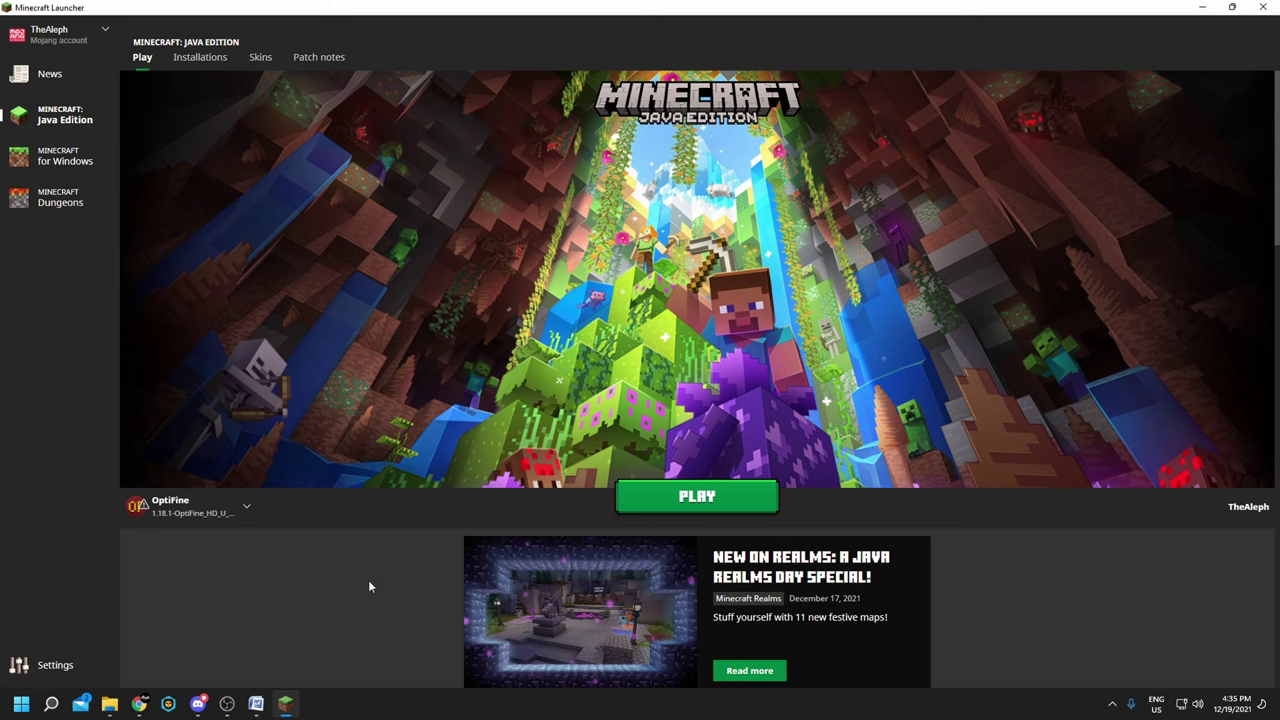
- Launch the OptiFine 1.18.1 installation, accepting the modified-installation risks and turning off further warnings for it
left_click(686, 503)
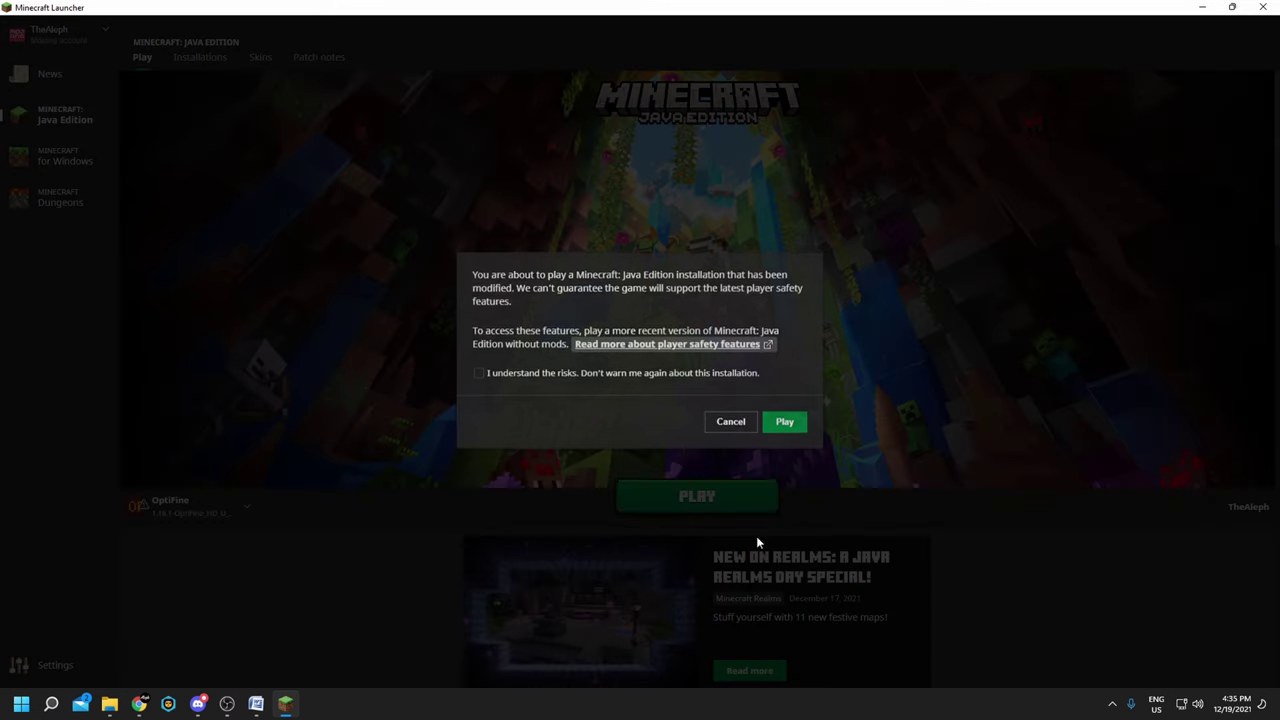
left_click(680, 376)
left_click(785, 424)
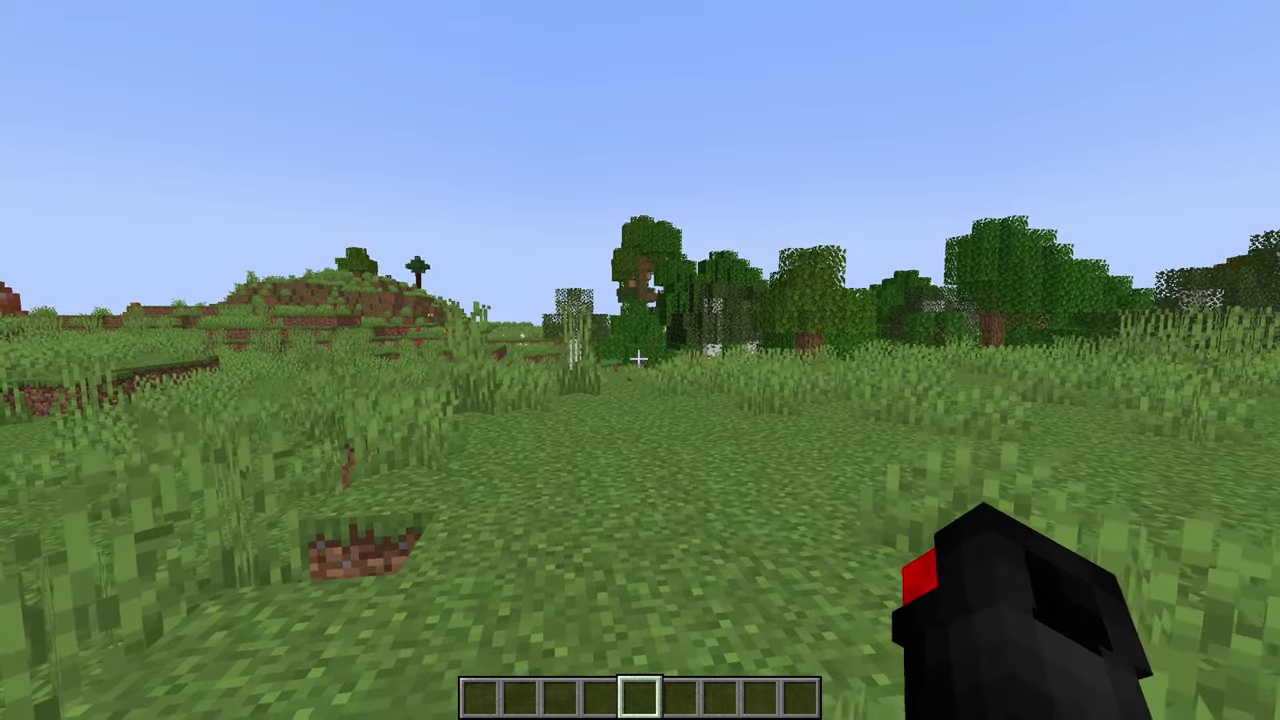
- Cycle the camera through its perspectives and return to first person
key("F5")
key("F5")
key("F5")
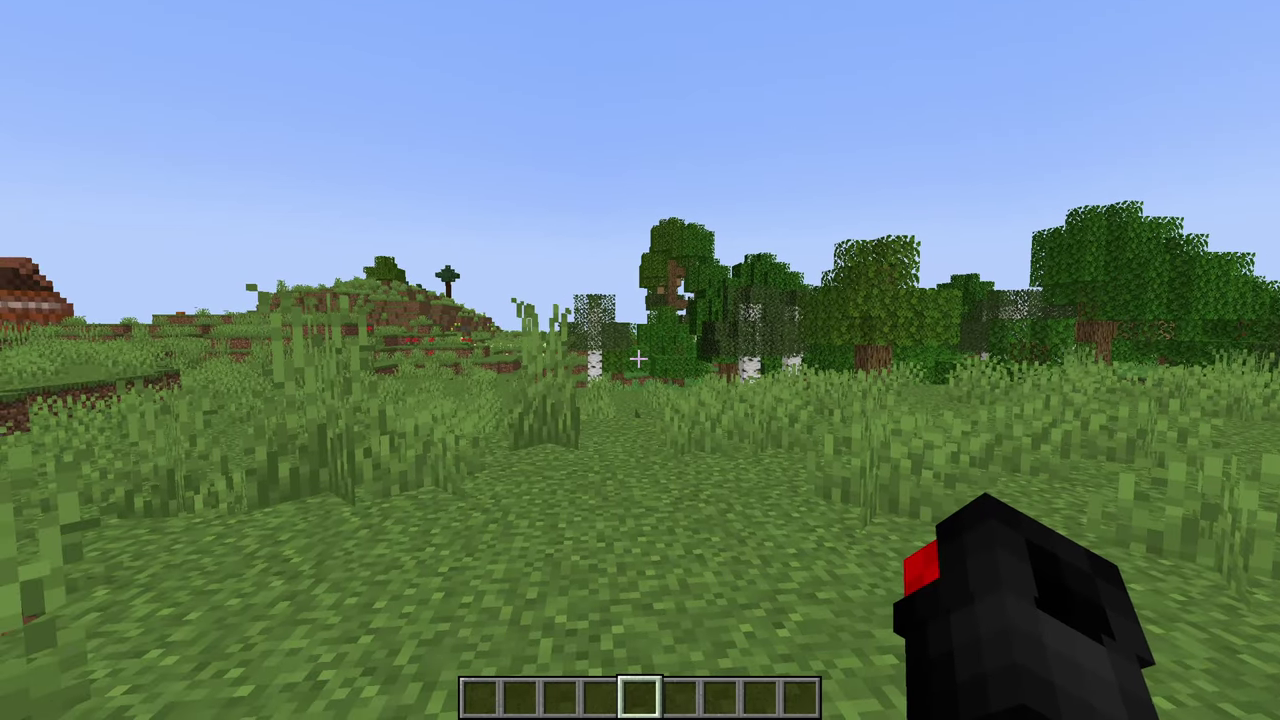
- Review the key binds in the control options through to the Zoom binding at the end of the list
key("Escape")
left_click(626, 360)
left_click(724, 272)
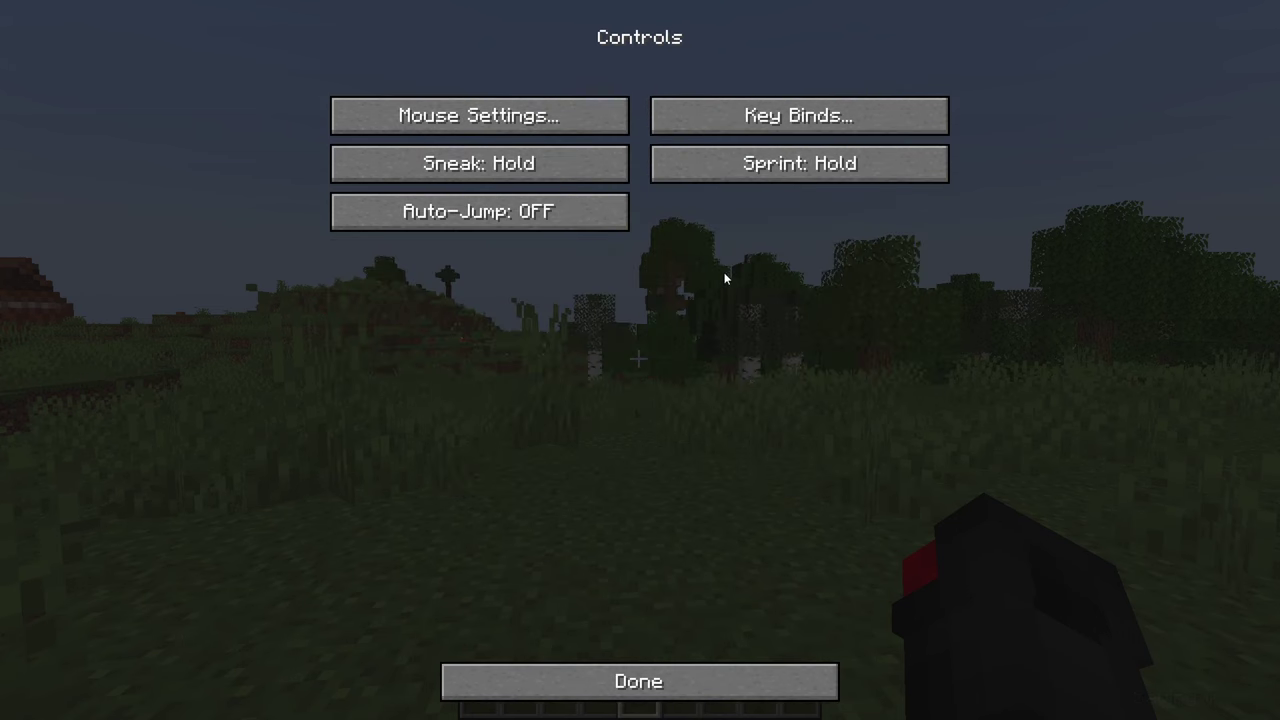
left_click(786, 115)
scroll(940, 366, "down", 17)
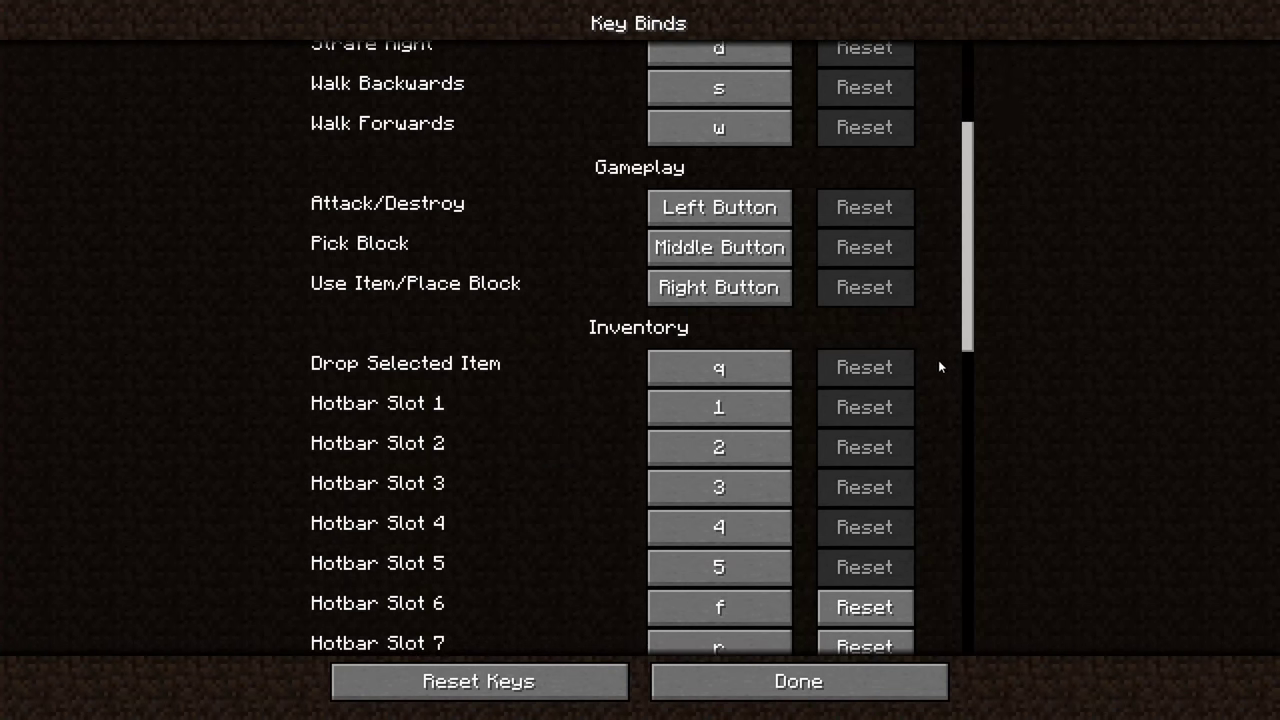
scroll(919, 372, "down", 9)
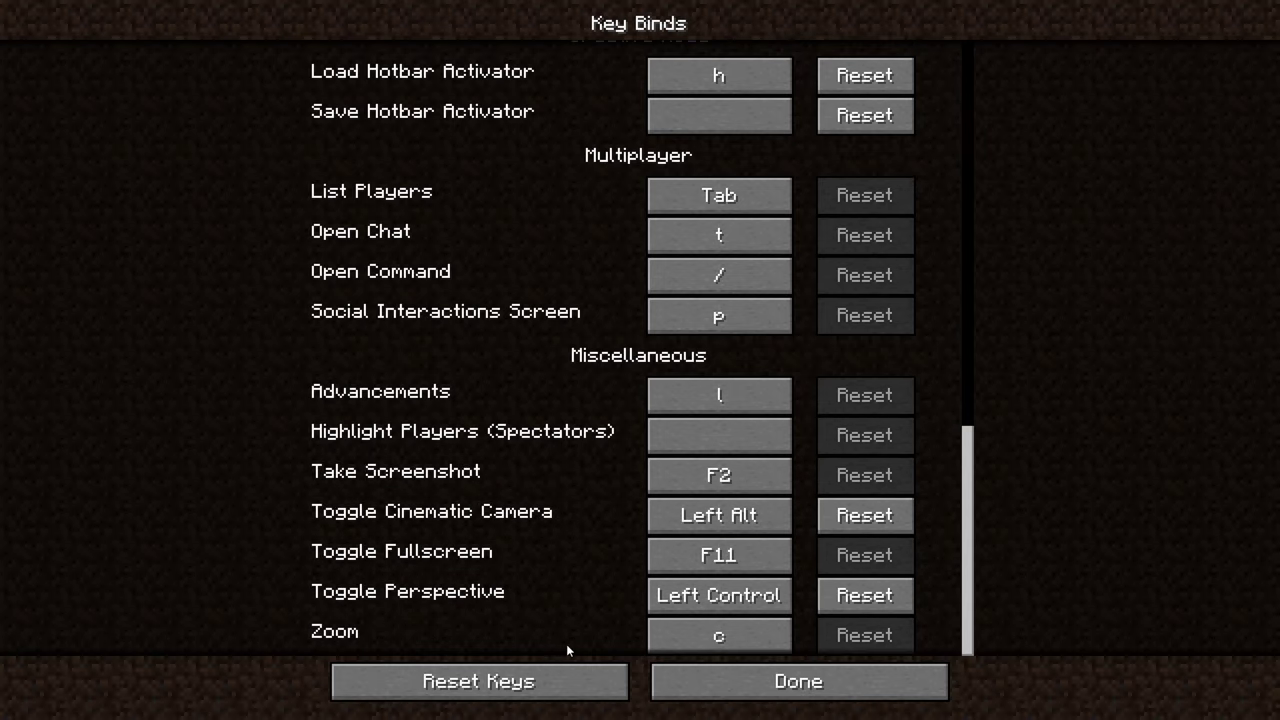
left_click(734, 681)
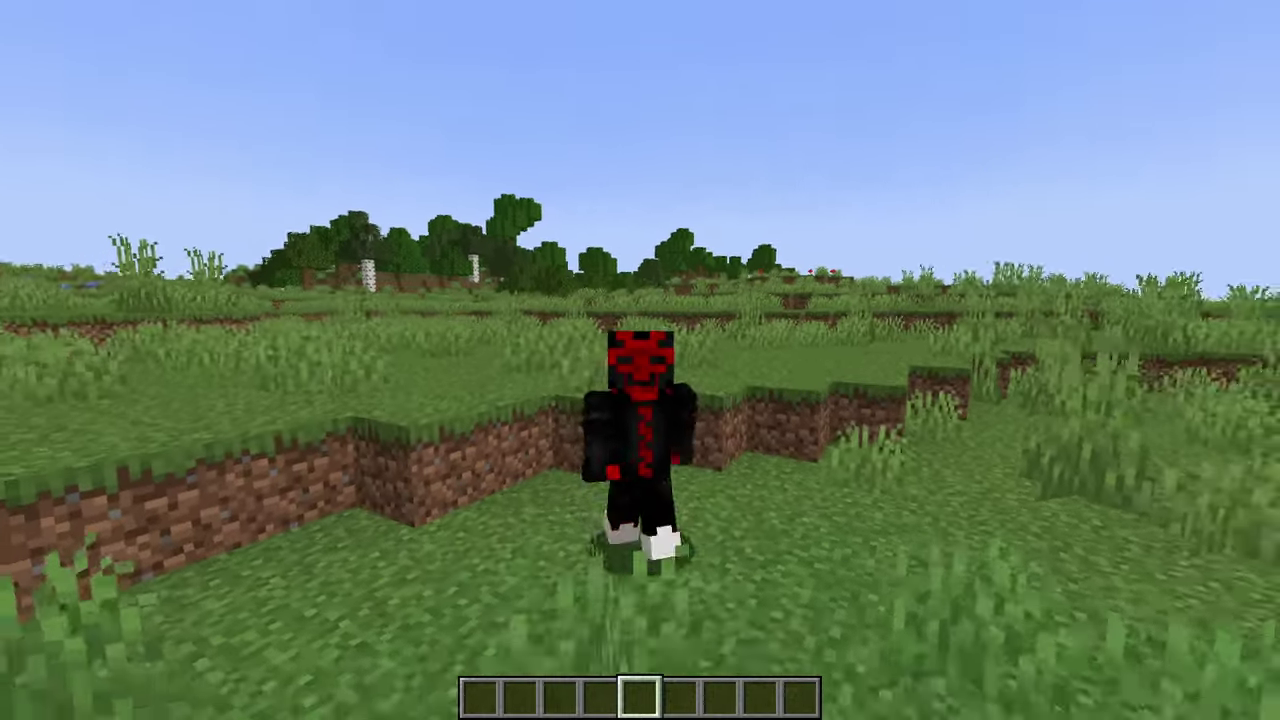
- Try the OptiFine zoom on the character, return to first-person view, and walk forward
key("c")
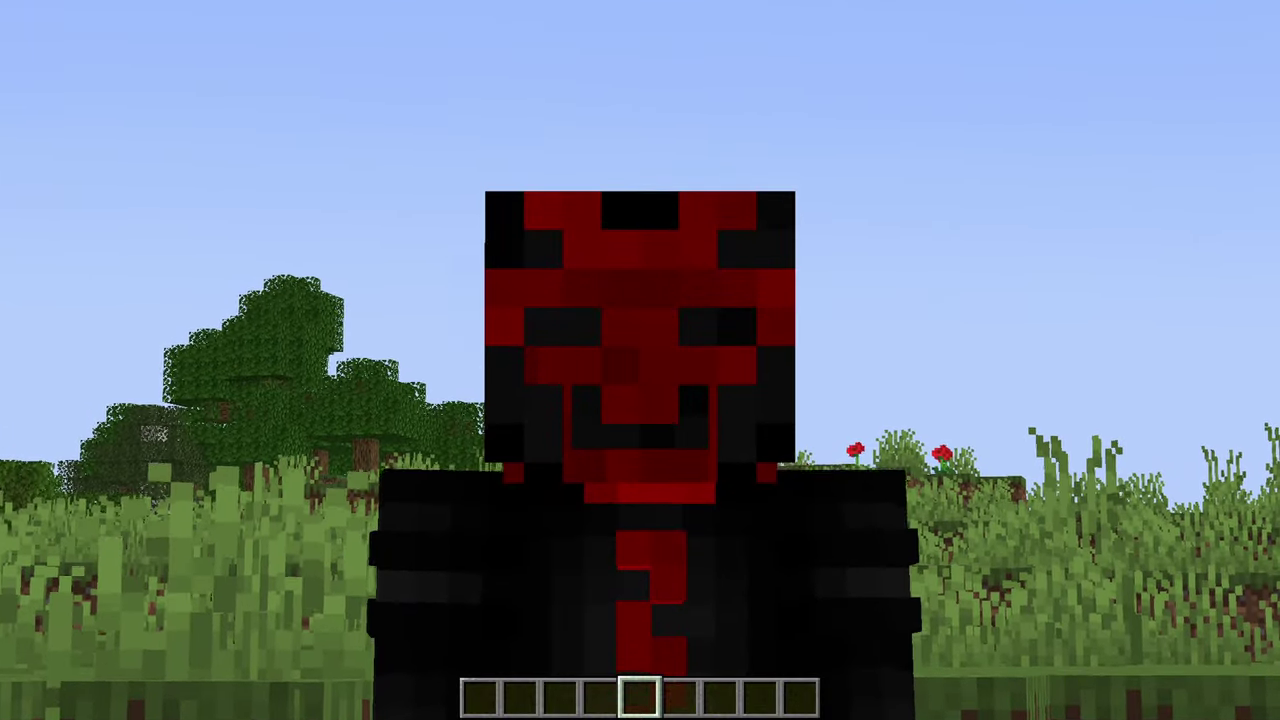
key("F5")
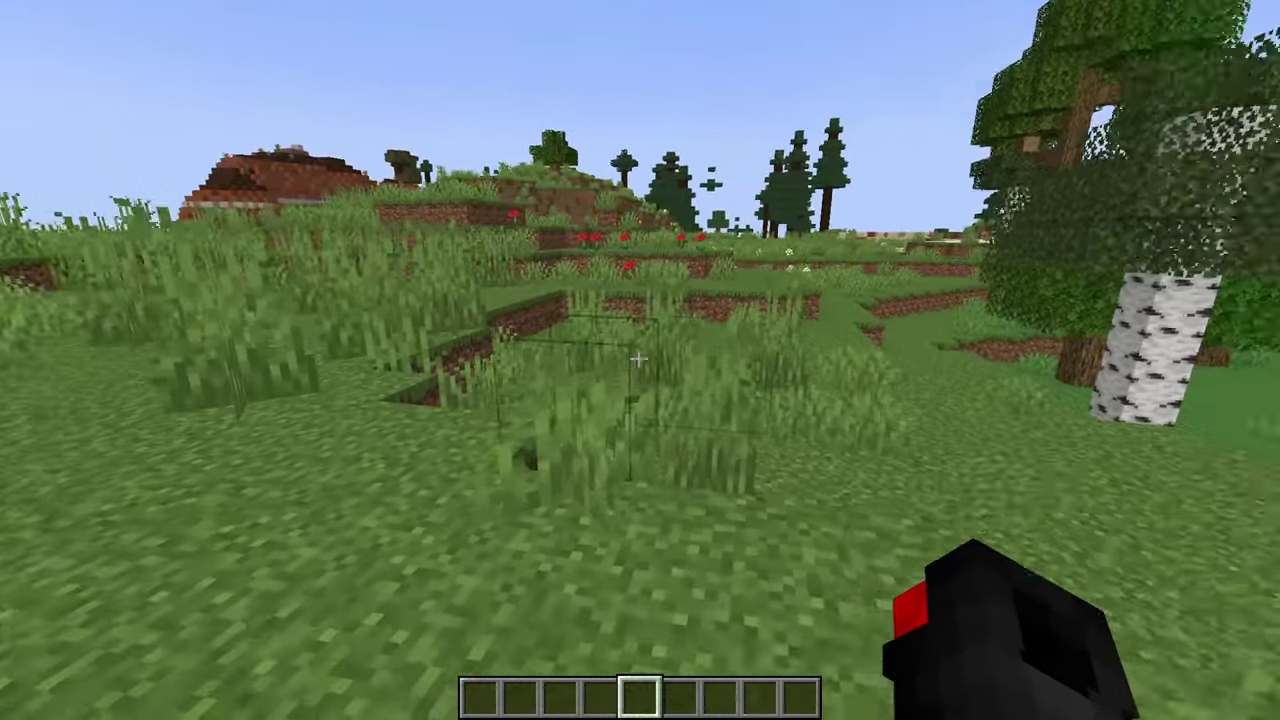
key("w")
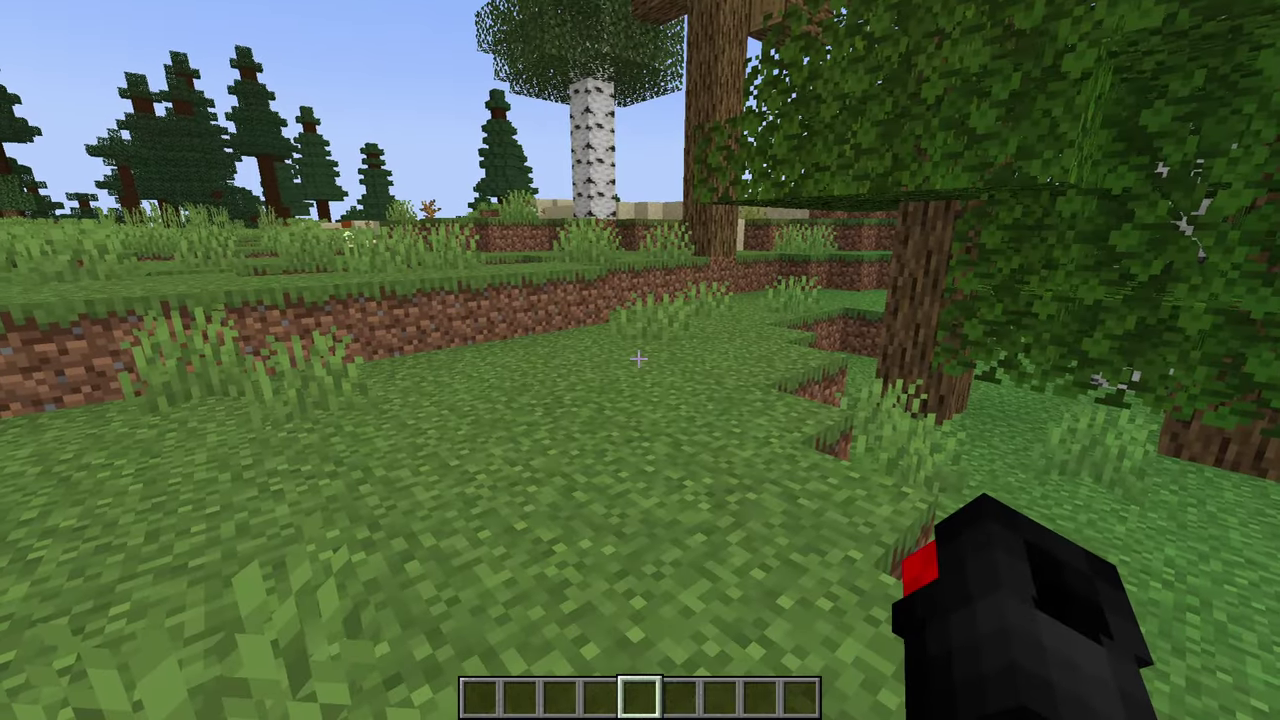
- Open the video settings and set Graphics to Fast
key("Escape")
left_click(514, 362)
left_click(517, 287)
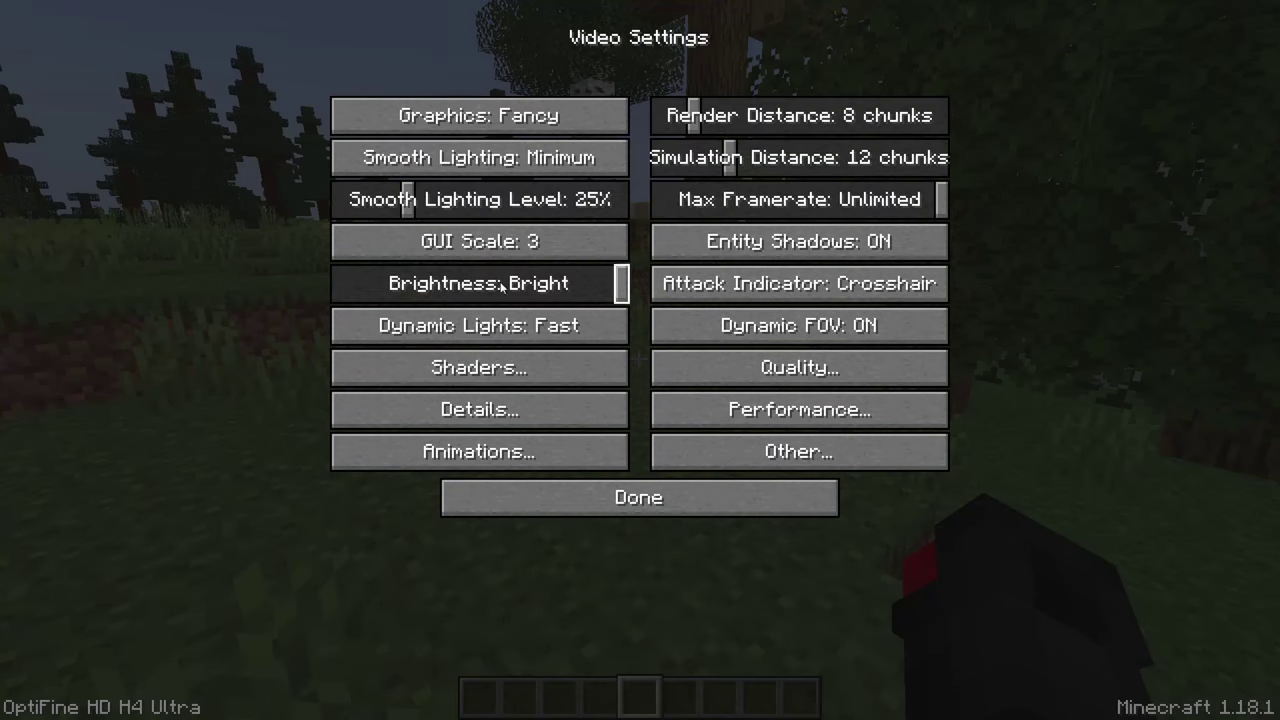
left_click(505, 125)
left_click(507, 126)
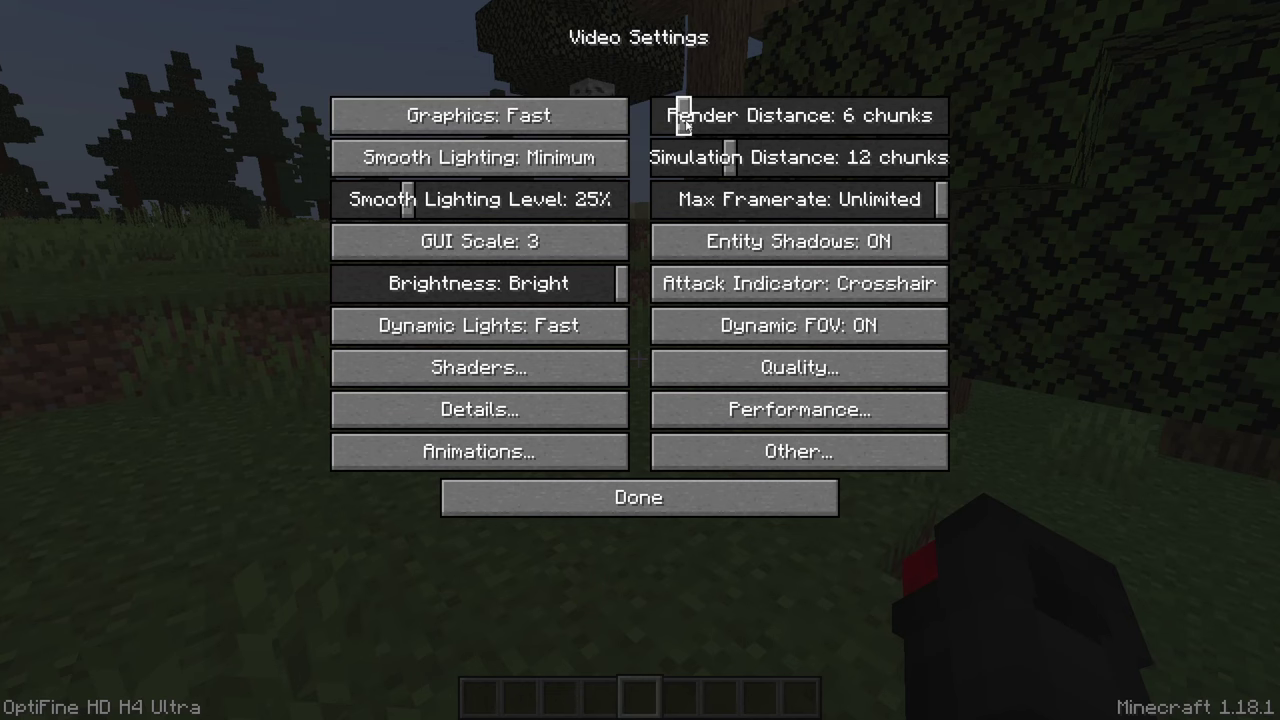
- Set the simulation distance to 10 chunks and the max framerate to 60 fps
left_click_drag(727, 159, 712, 161)
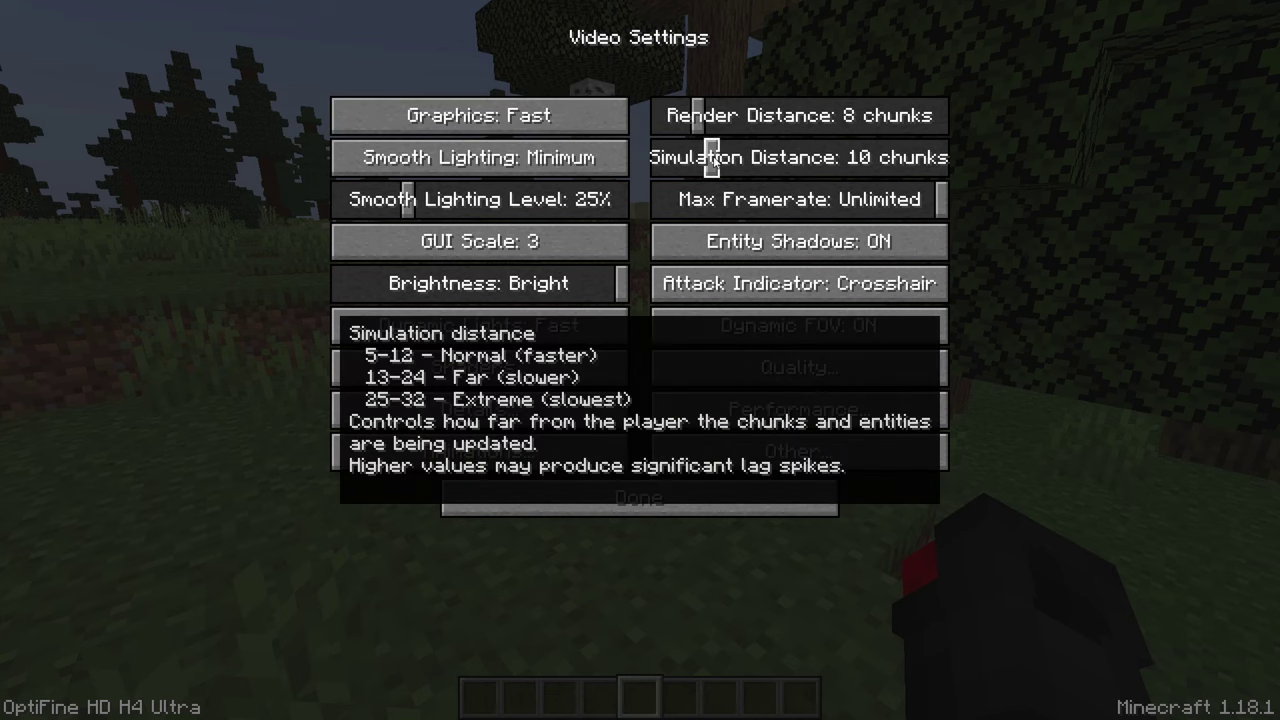
left_click_drag(872, 194, 1039, 205)
left_click(722, 206)
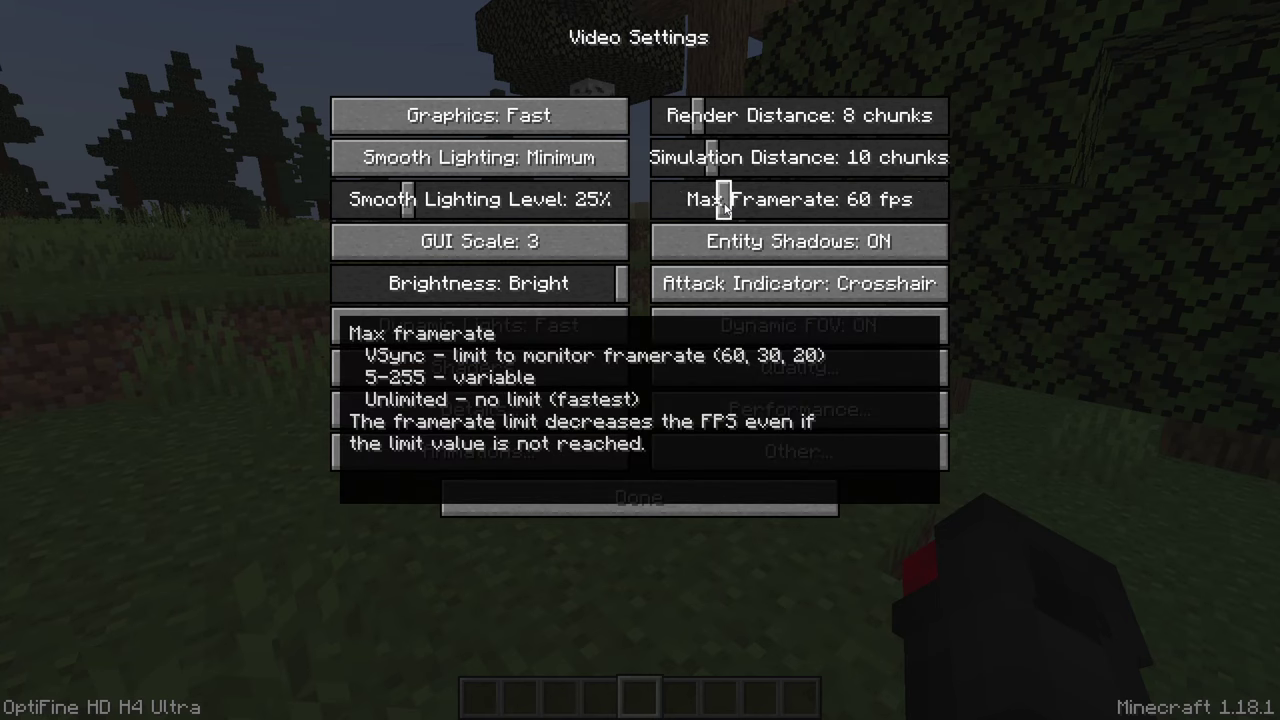
- Set the max framerate to Unlimited and switch Sun & Moon to OFF in the detail settings
left_click_drag(722, 206, 979, 213)
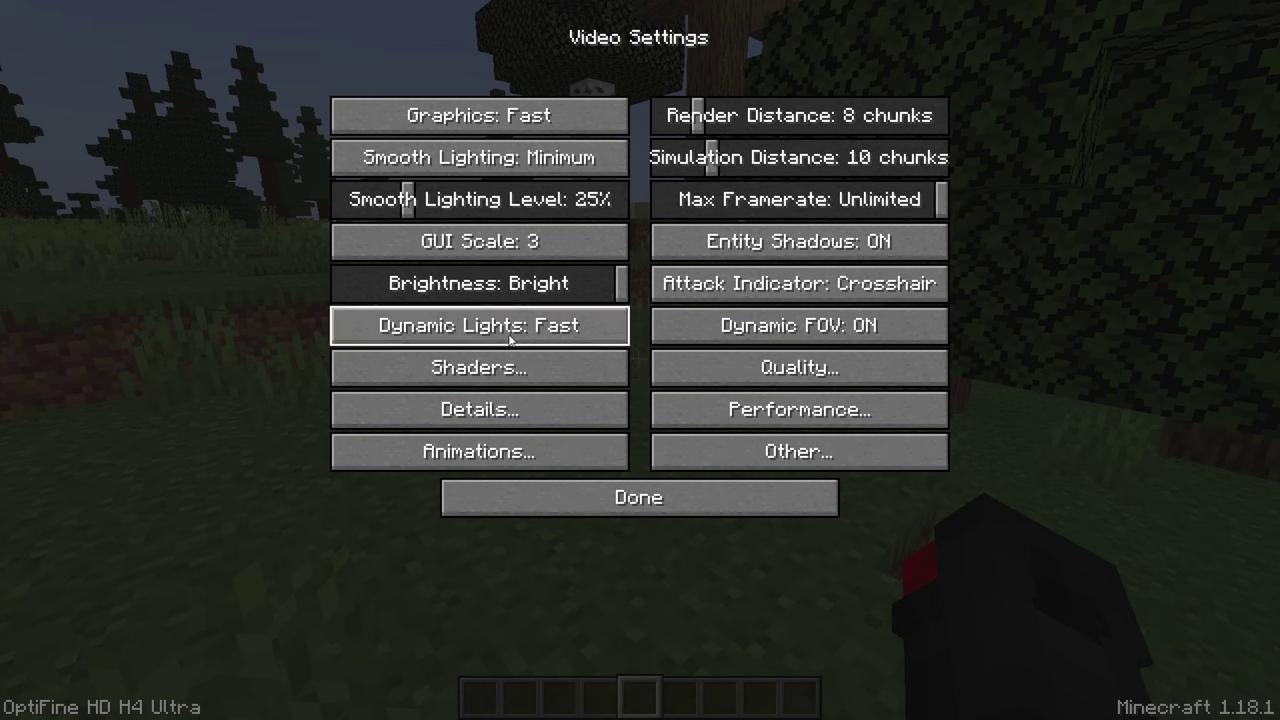
left_click(548, 409)
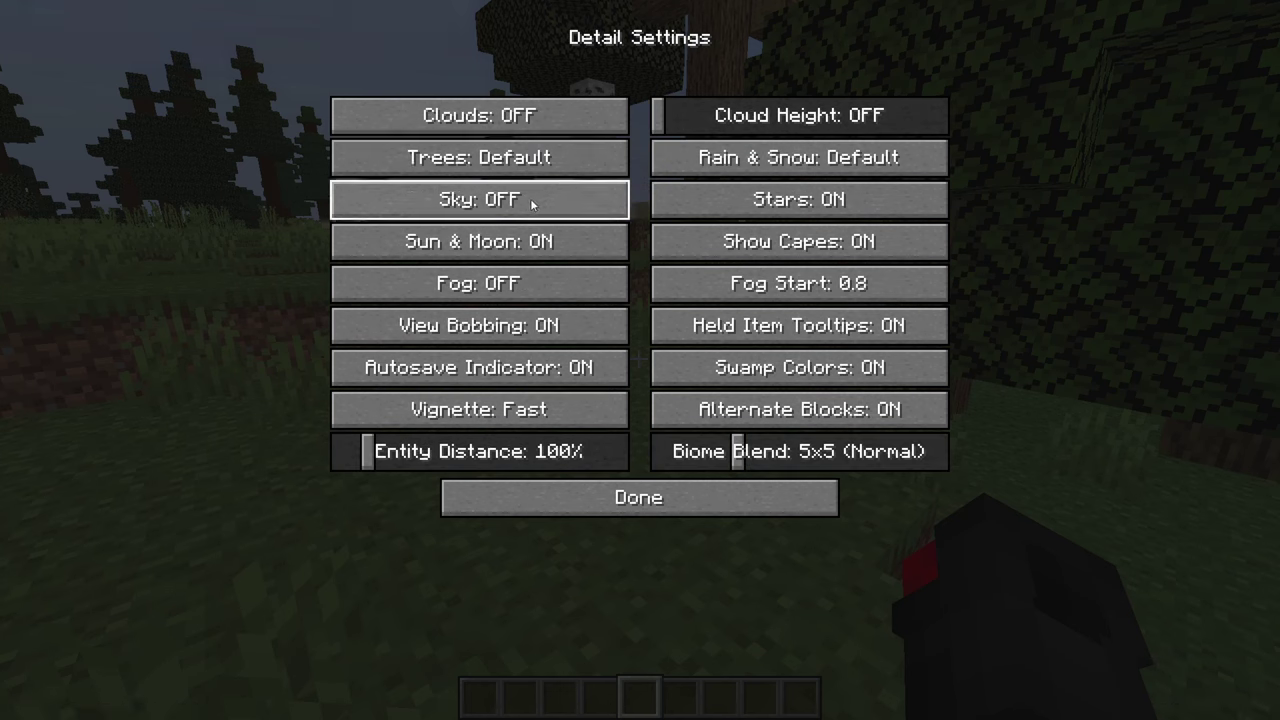
left_click(548, 257)
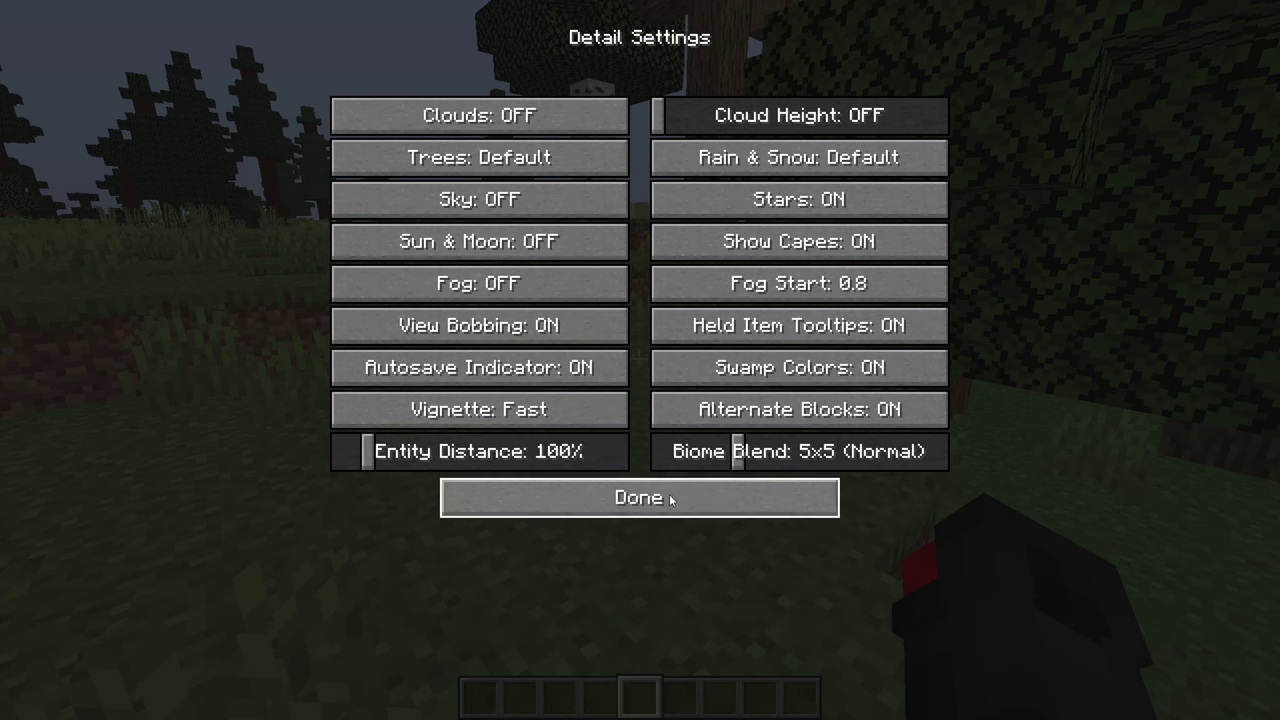
left_click(671, 499)
- Review the quality settings and the performance settings, including the description of Render Regions
left_click(737, 373)
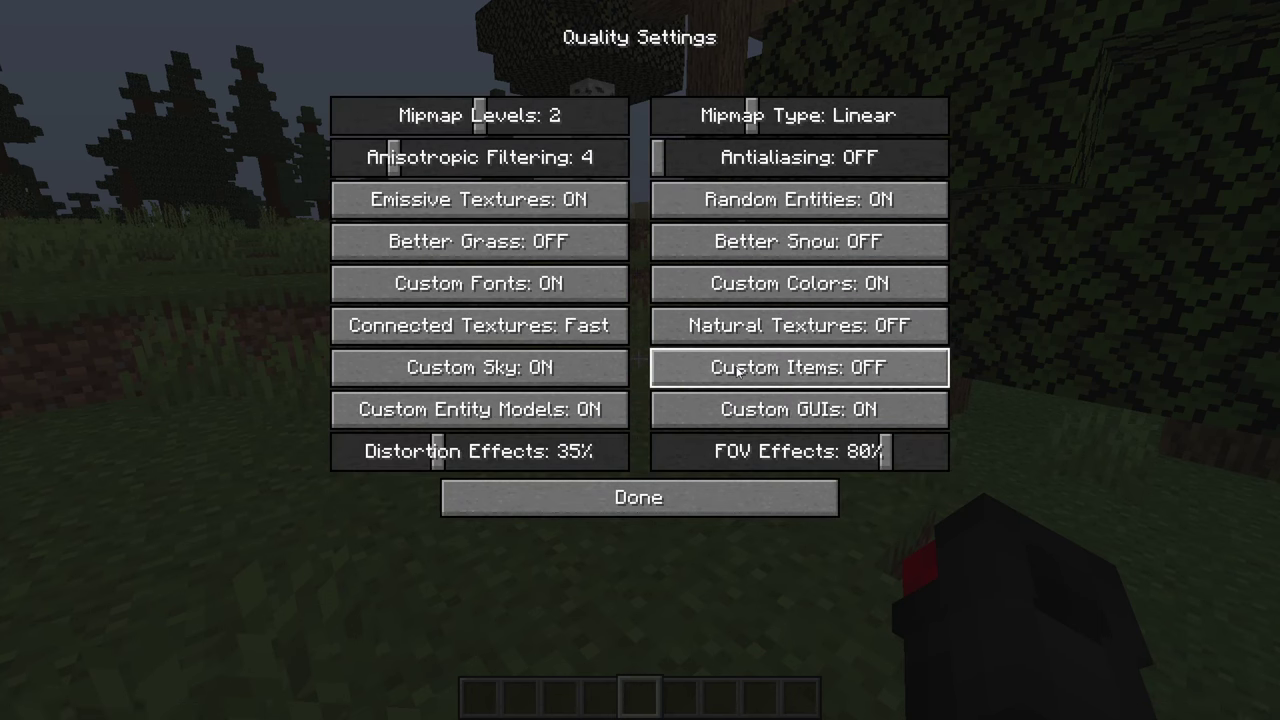
mouse_move(473, 247)
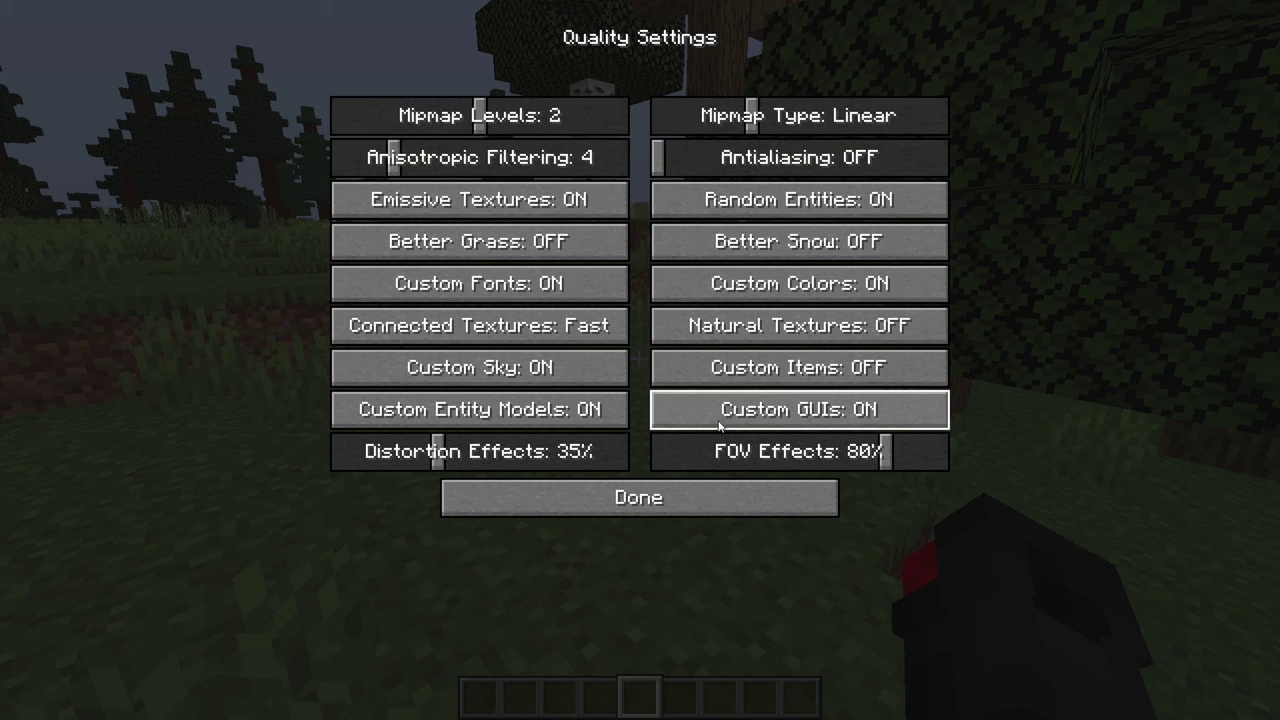
left_click(665, 499)
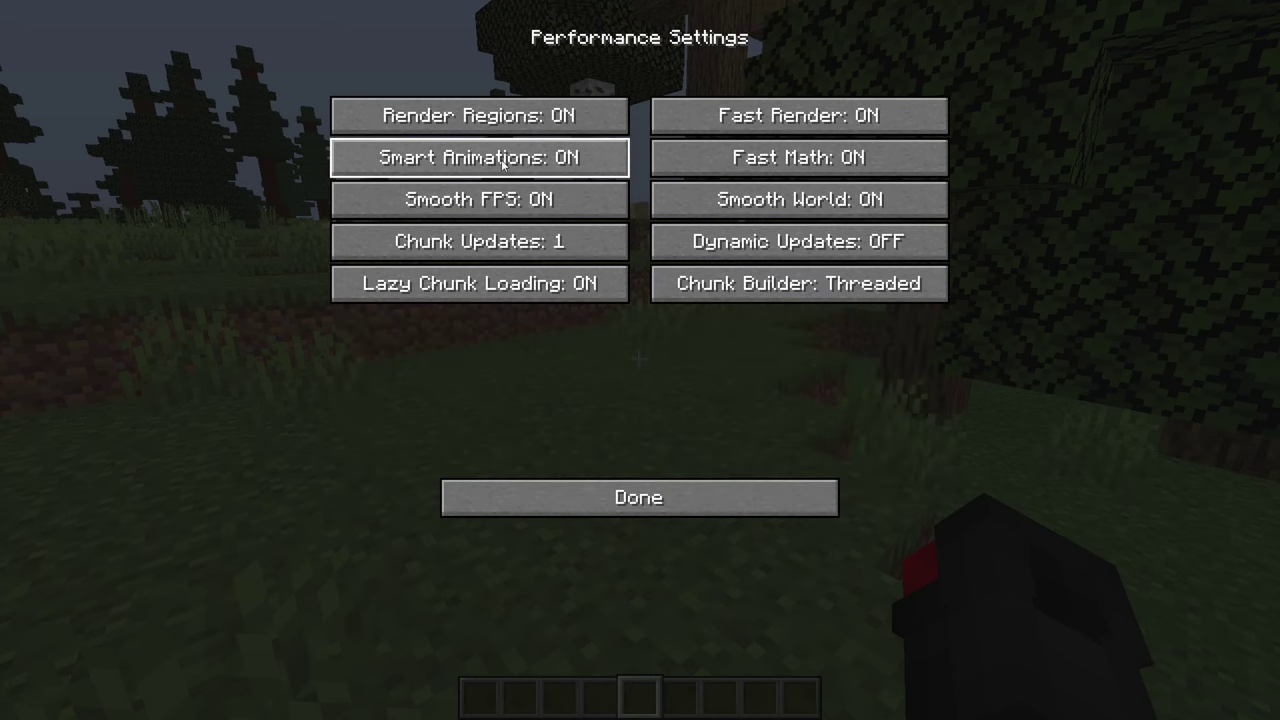
mouse_move(509, 118)
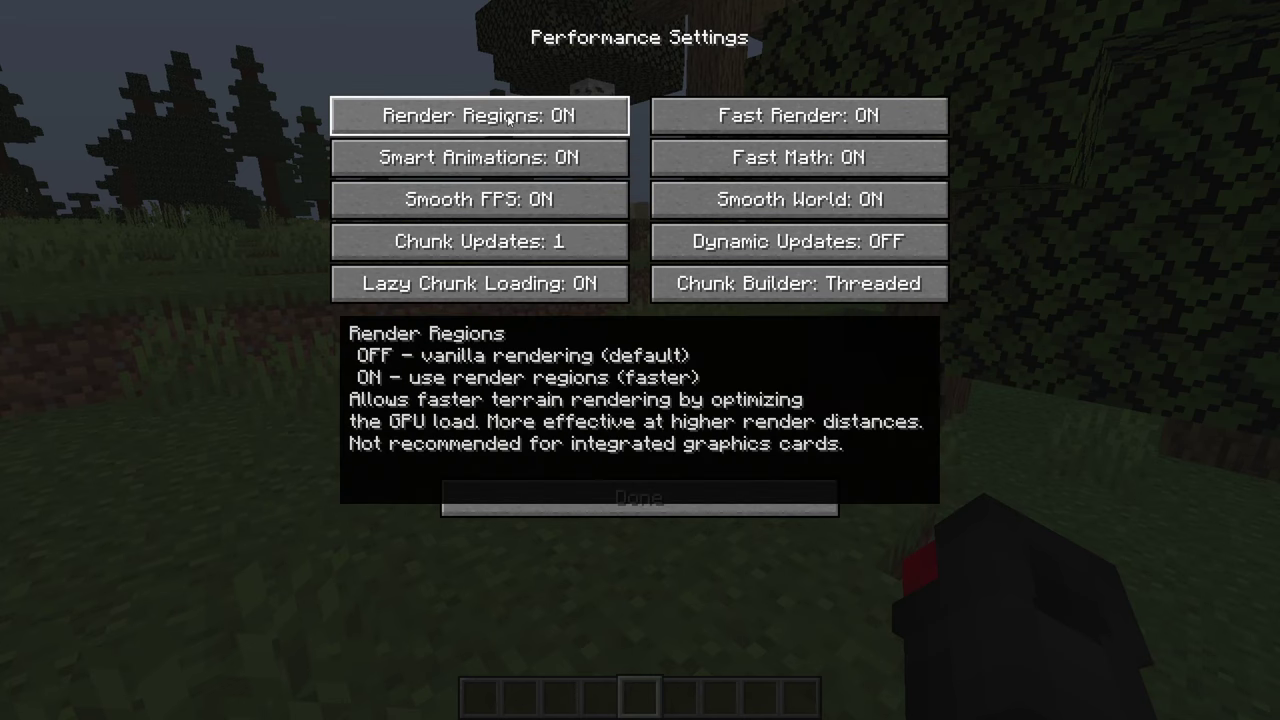
key("Escape")
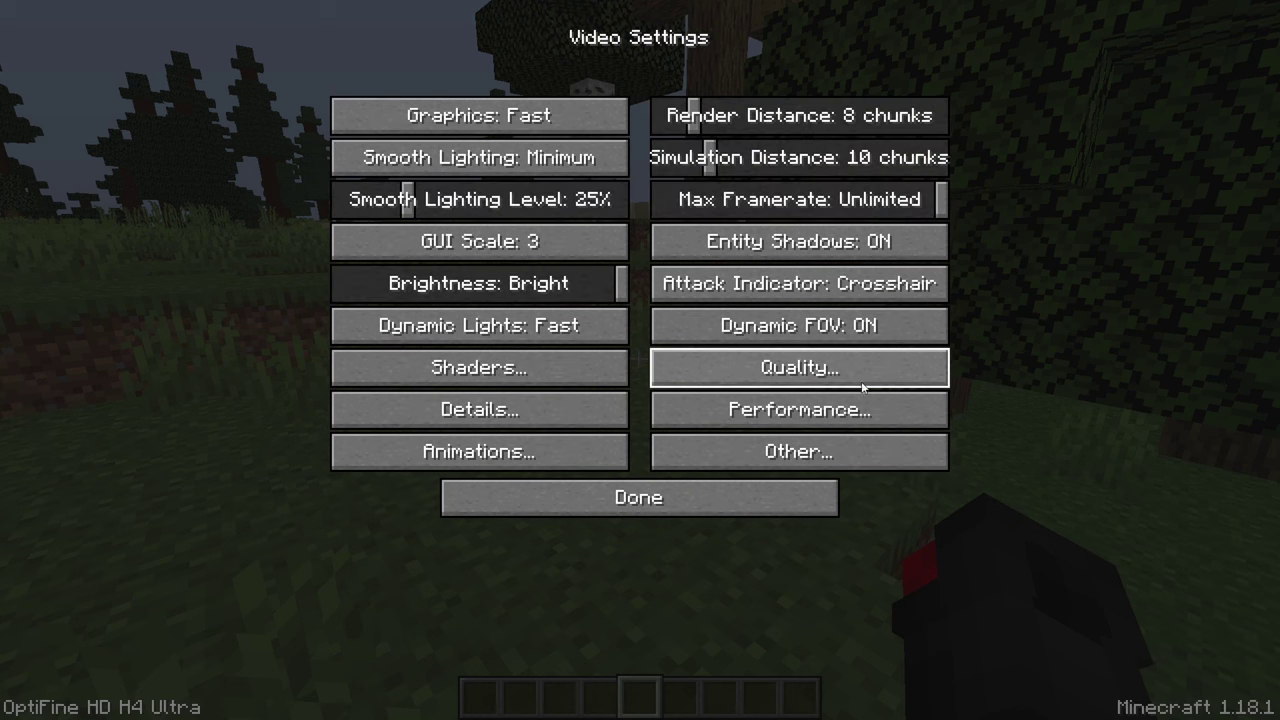
- Check the detail settings once more and close the video settings
left_click(580, 418)
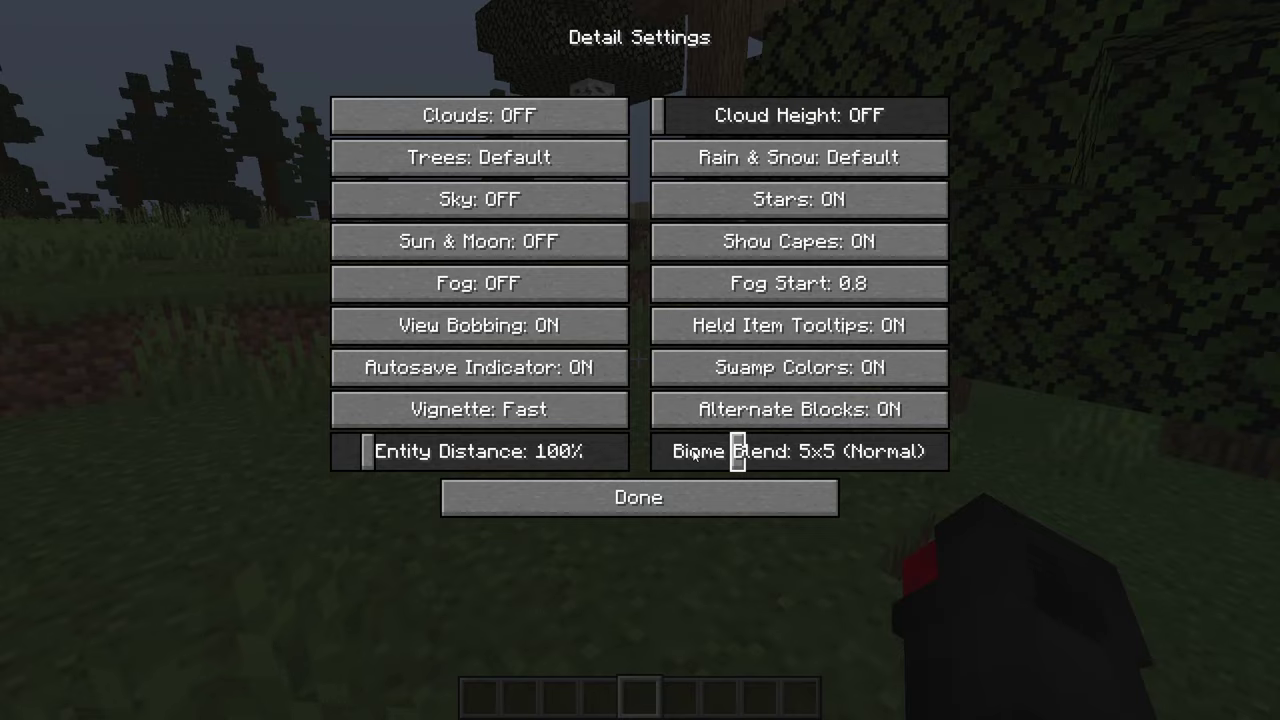
left_click(639, 497)
left_click(639, 497)
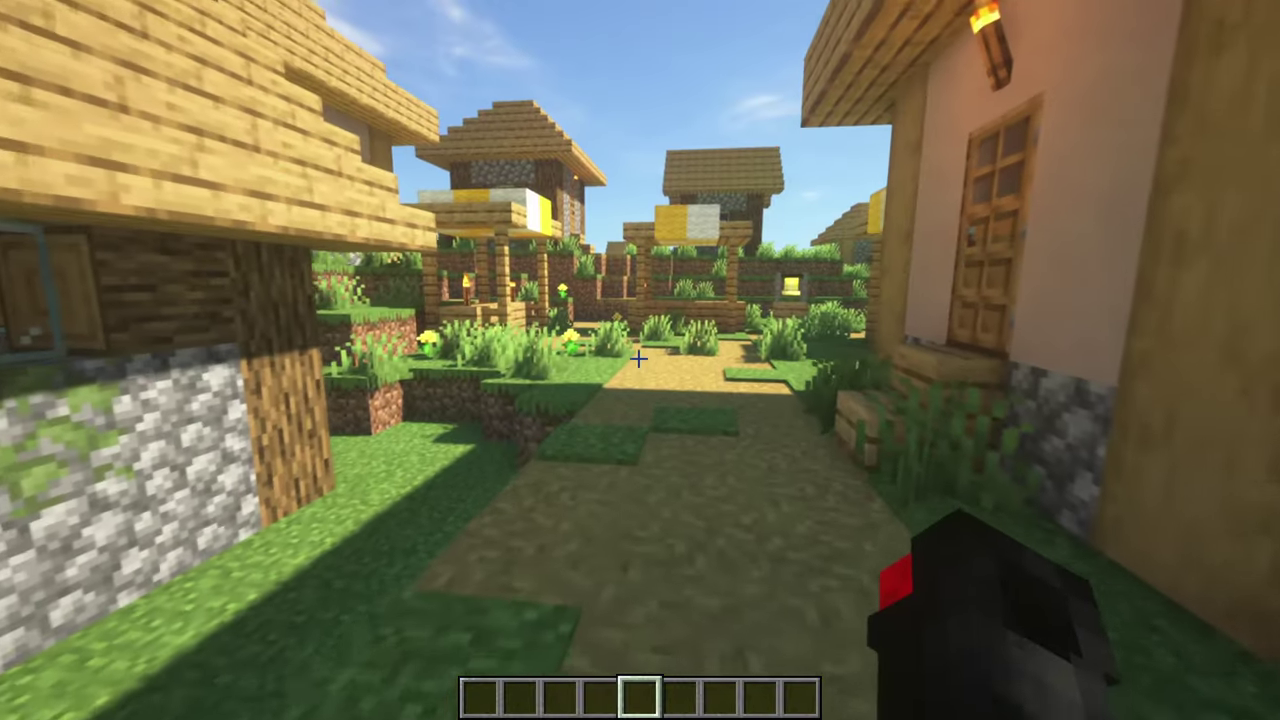
- Walk forward through the village and the forest to examine how the world renders
key("w")
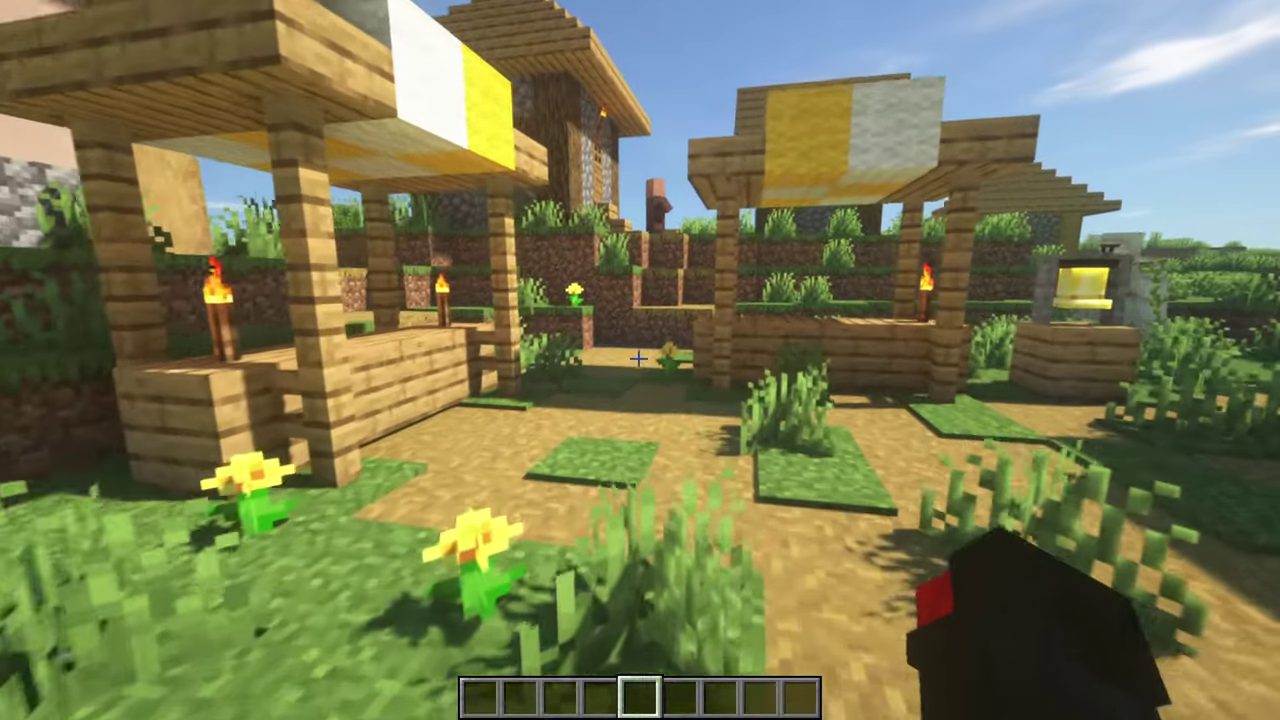
key("w")
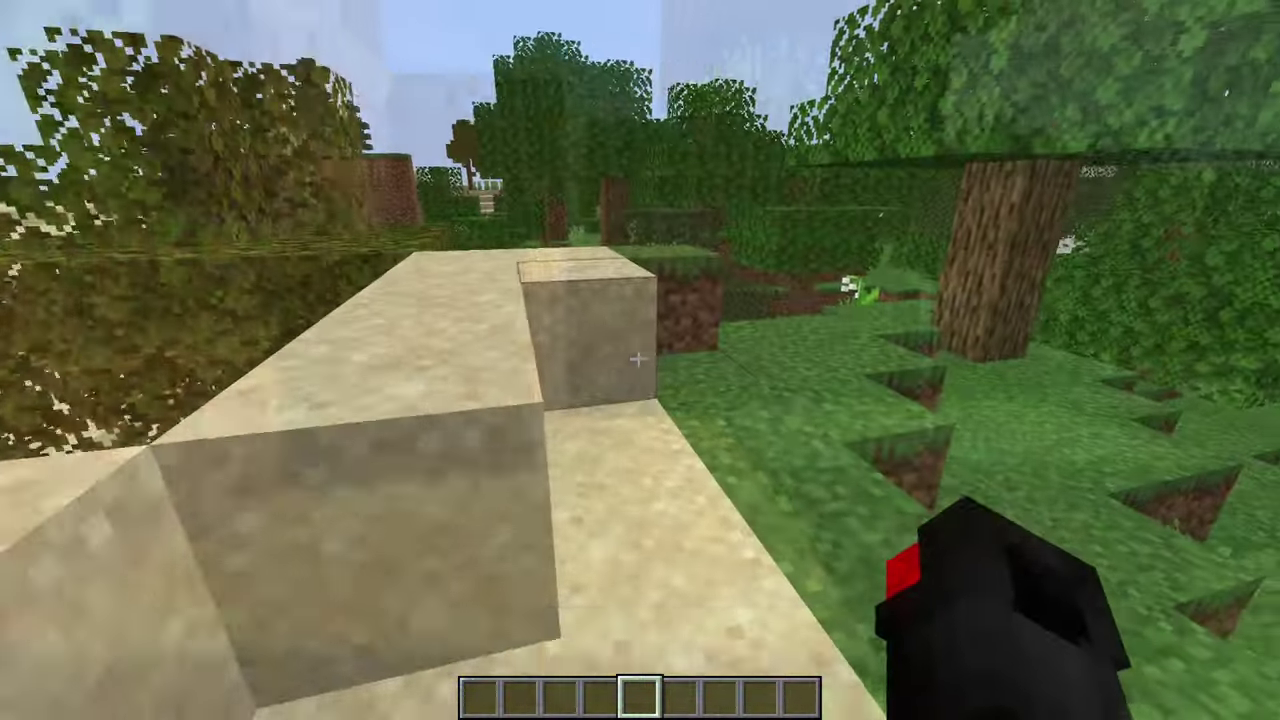
key("w")
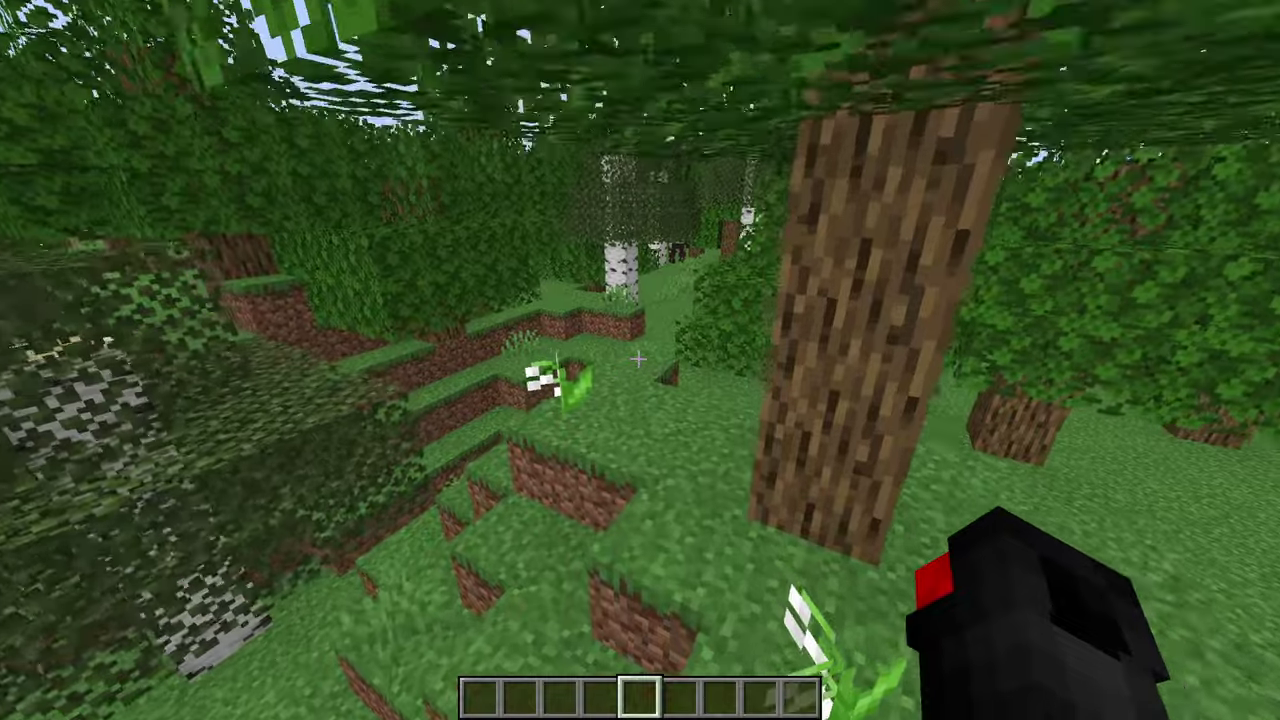
key("w")
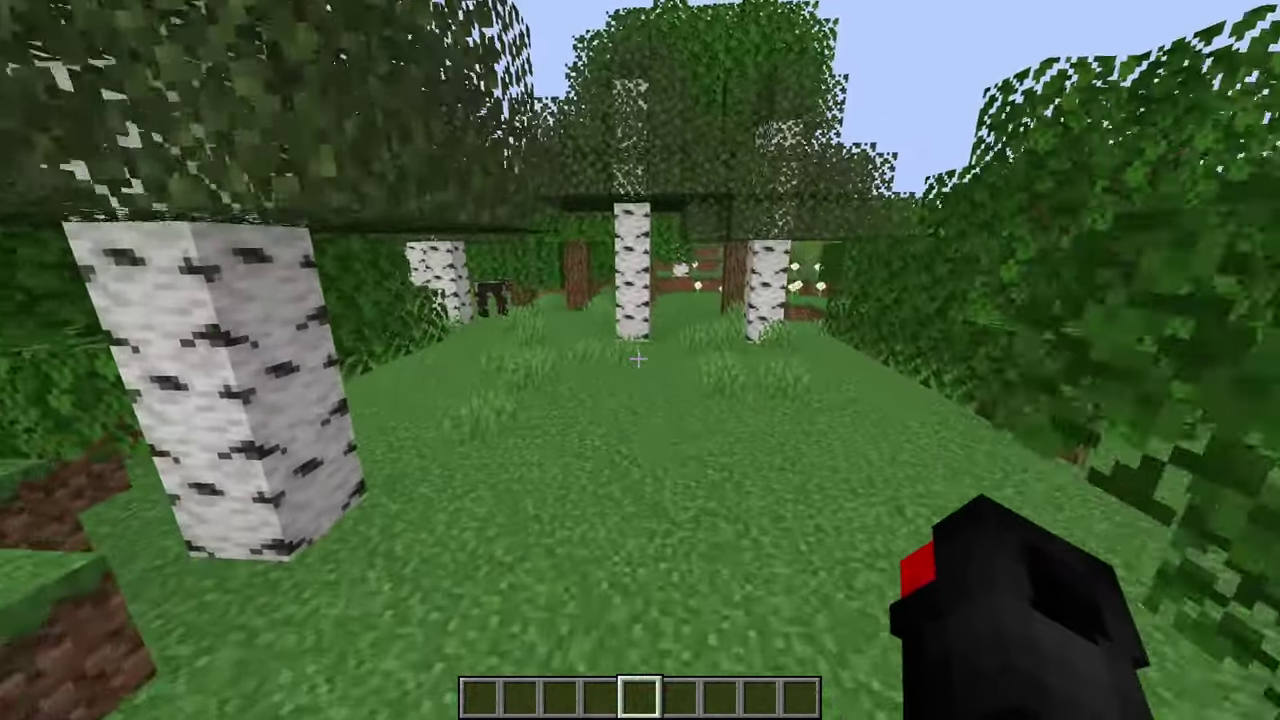
key("w")
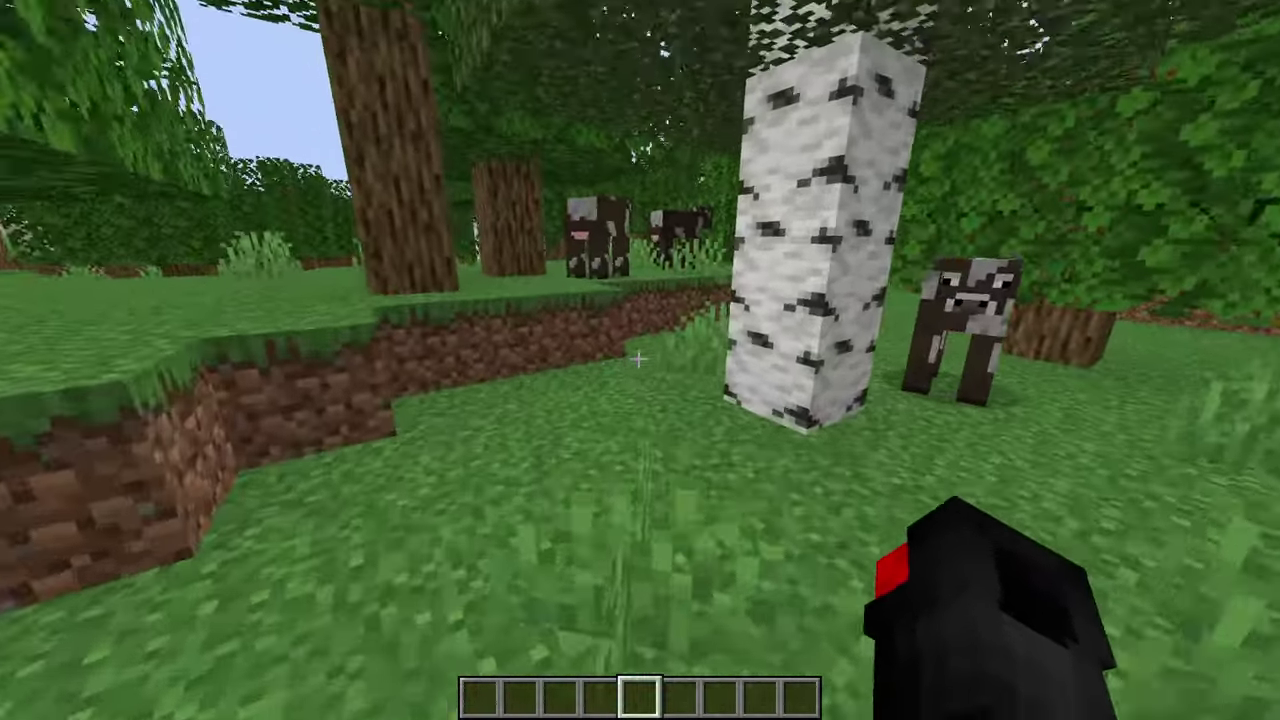
- Apply the SEUS-Renewed-v1.0.1.zip shader pack from the video settings and return to the game
key("Escape")
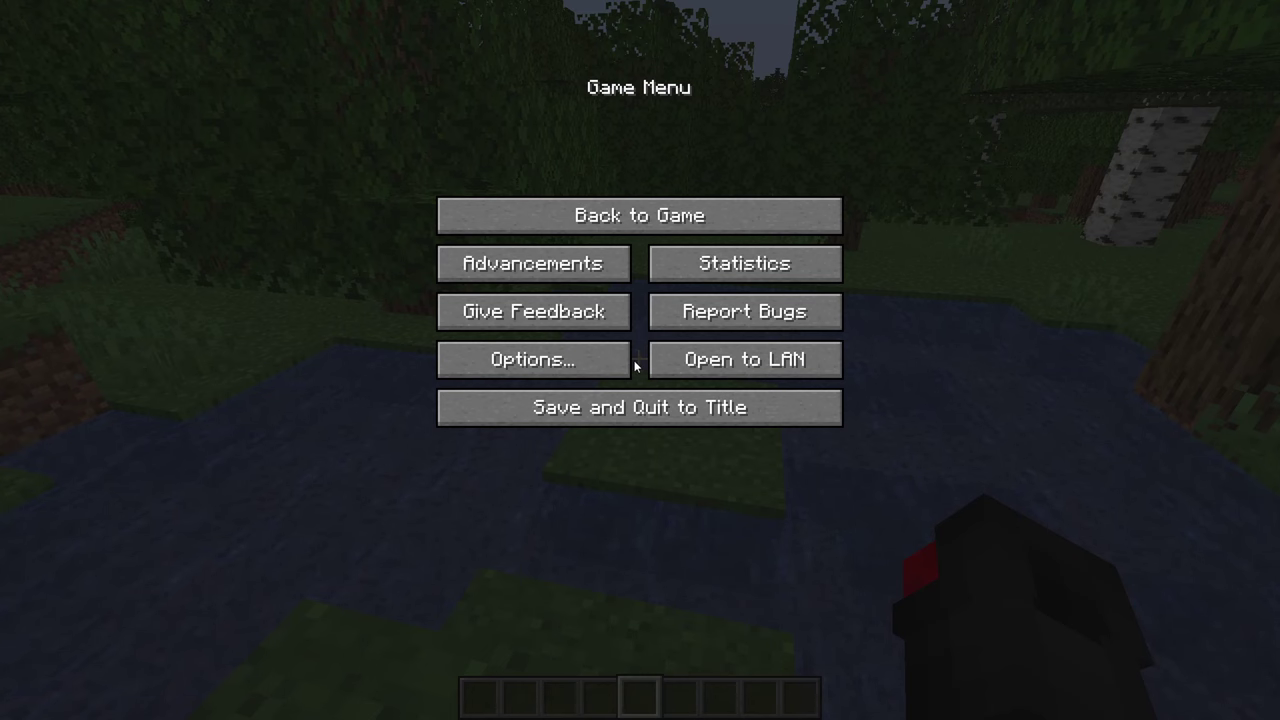
left_click(589, 363)
left_click(550, 274)
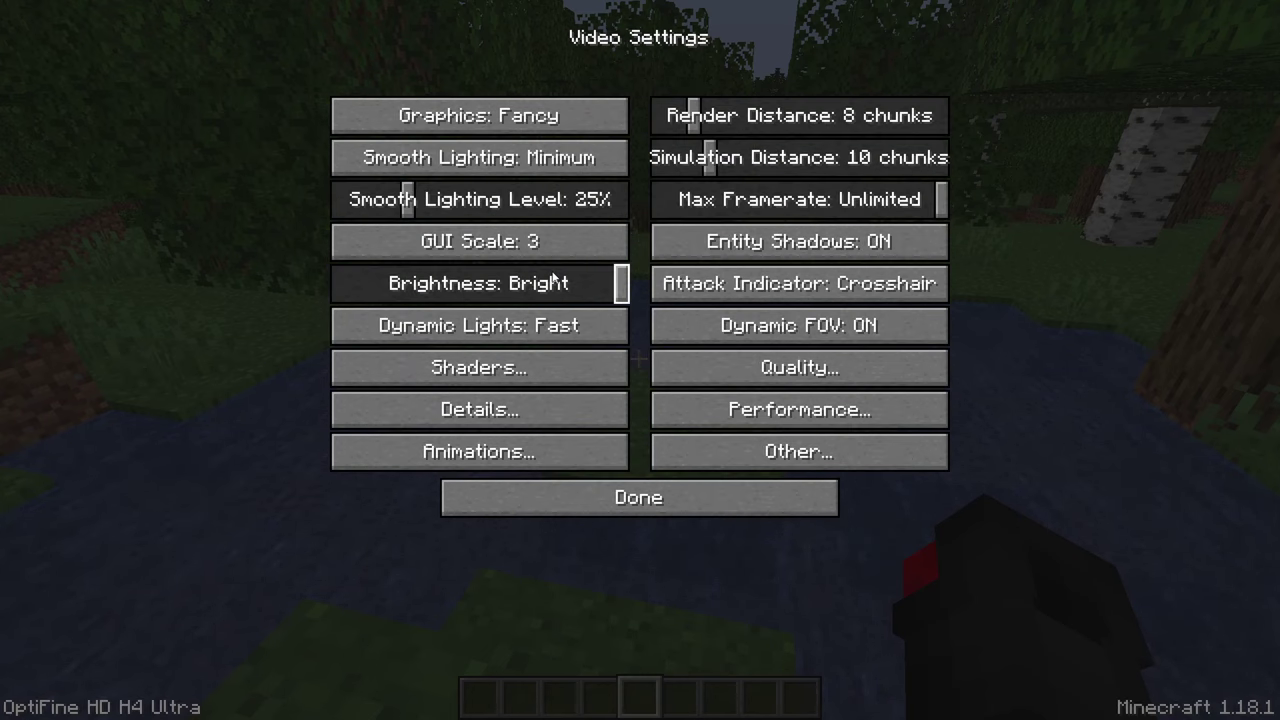
left_click(519, 377)
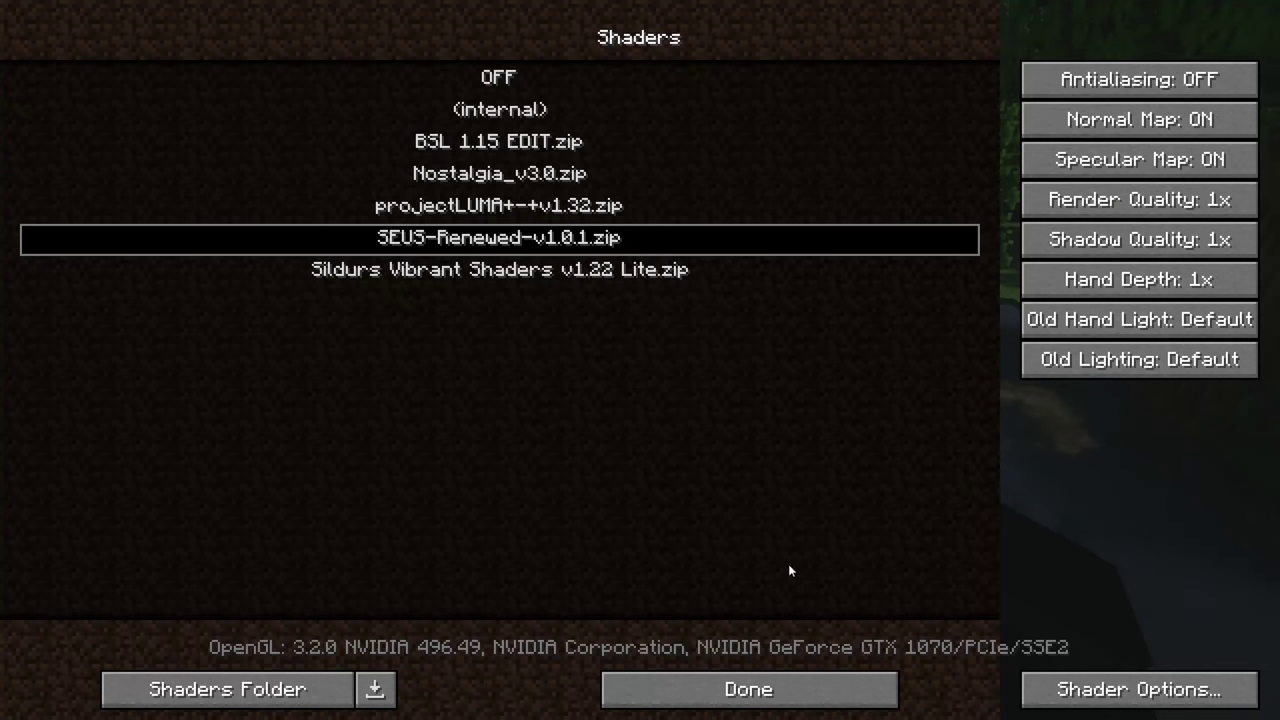
left_click(766, 689)
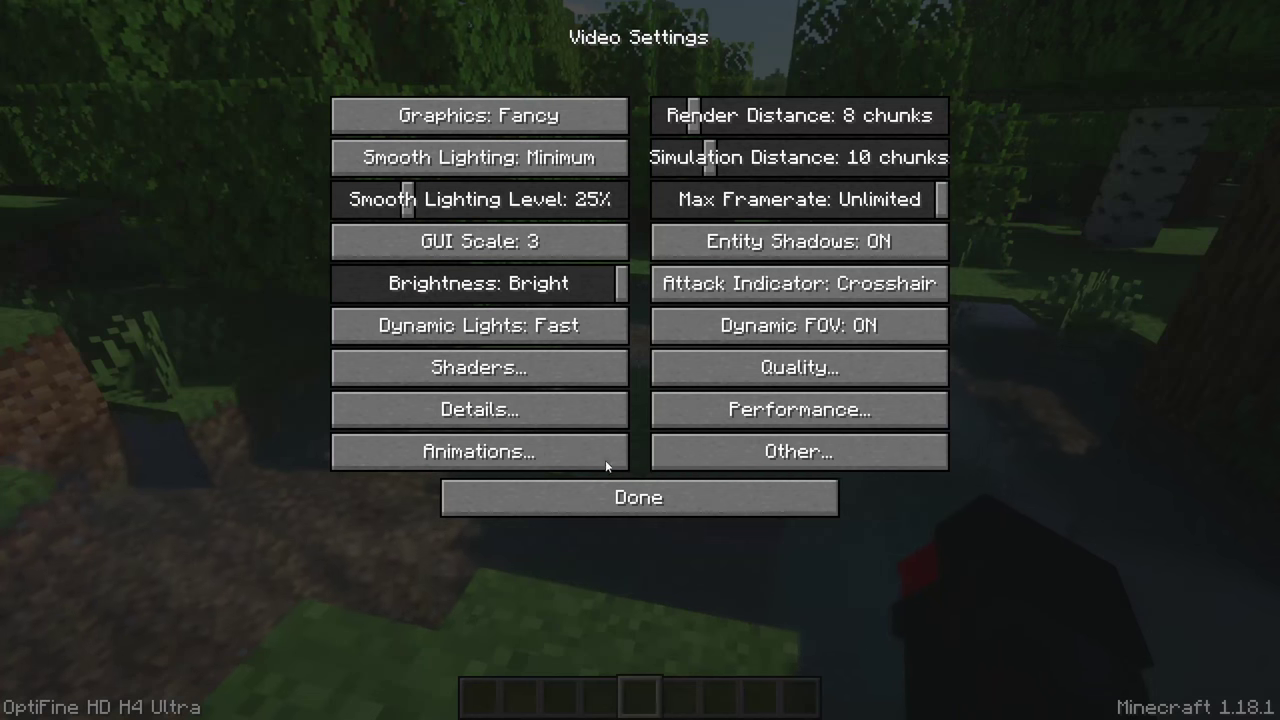
left_click(630, 494)
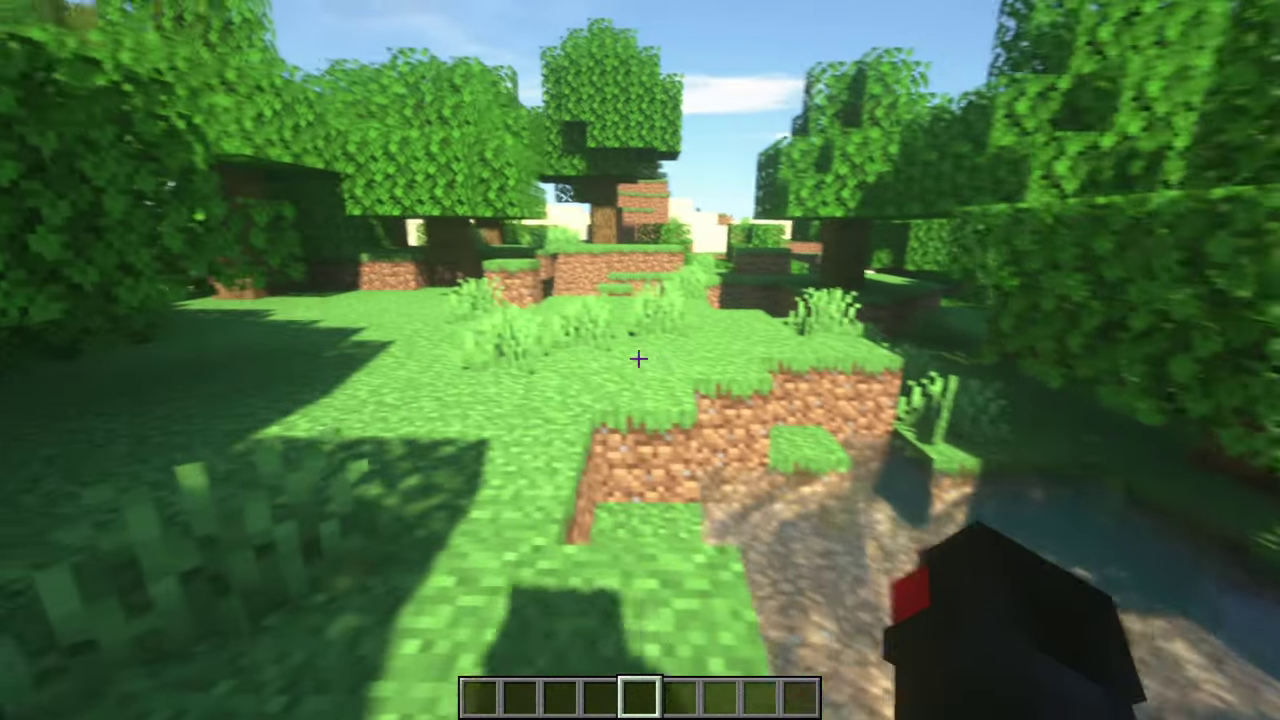